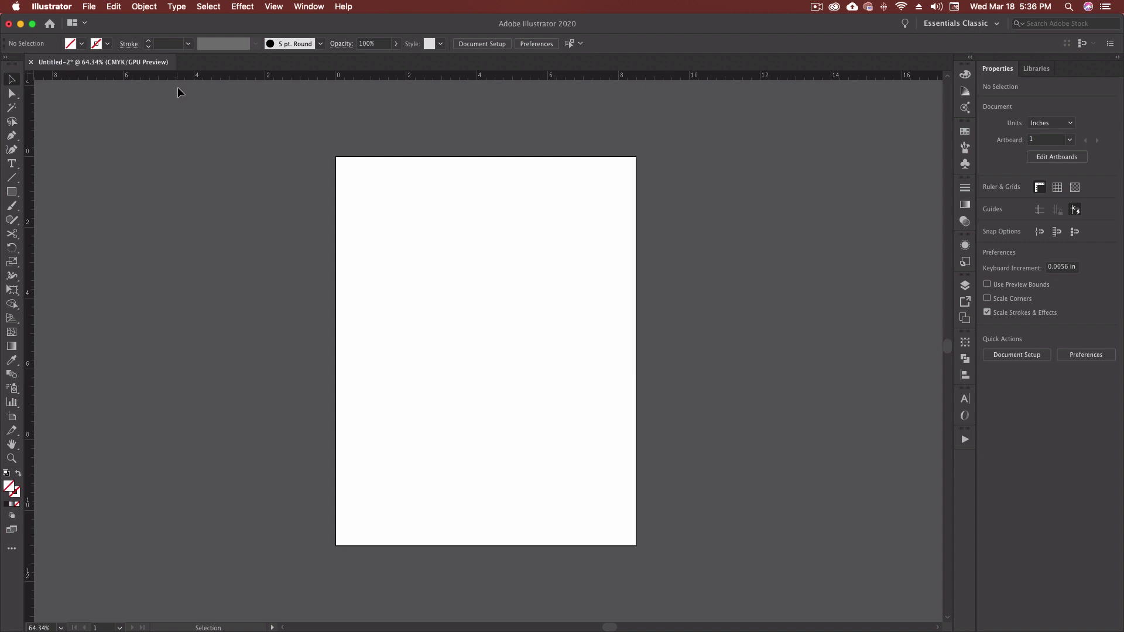
Step: Open the Guides & Grid preferences and try a custom dark navy guide colour
key("super+k")
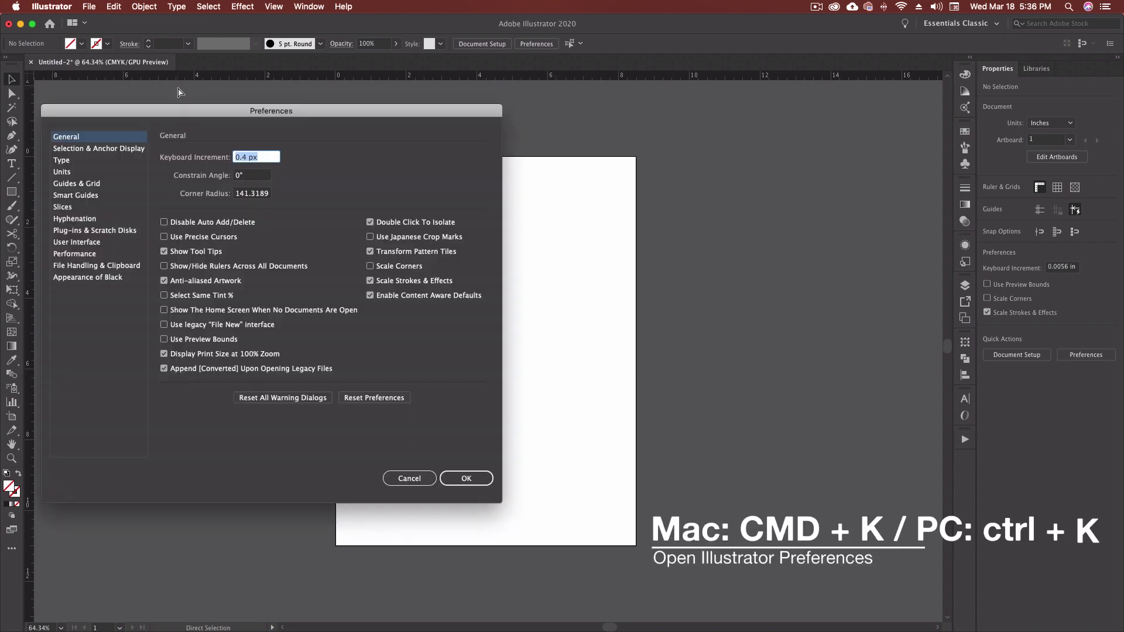
left_click_drag(316, 112, 490, 187)
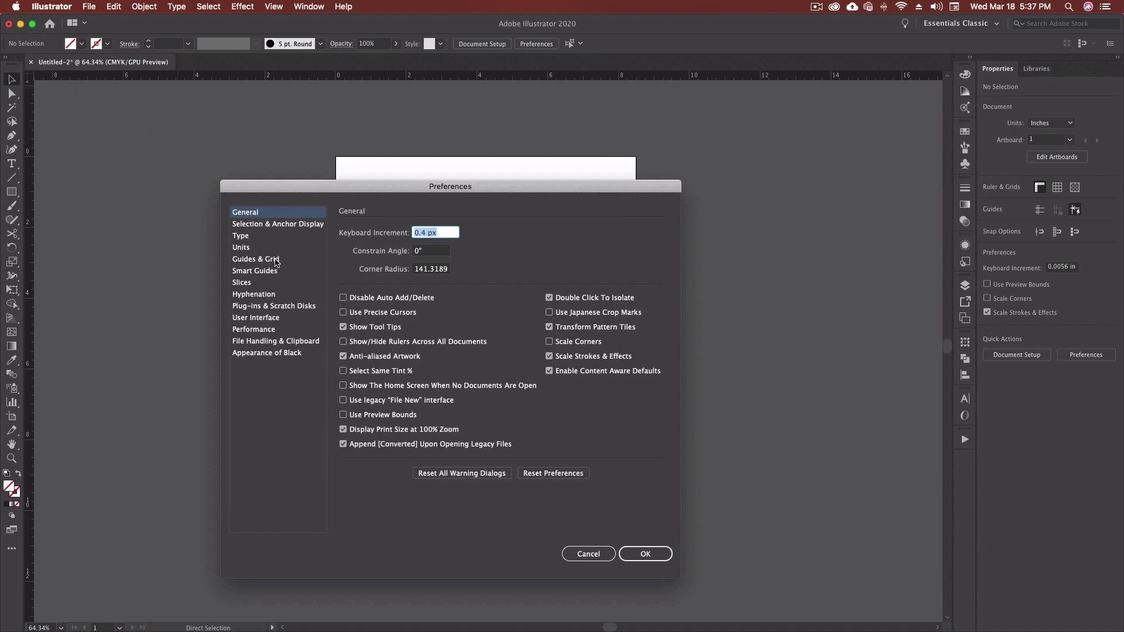
left_click(275, 259)
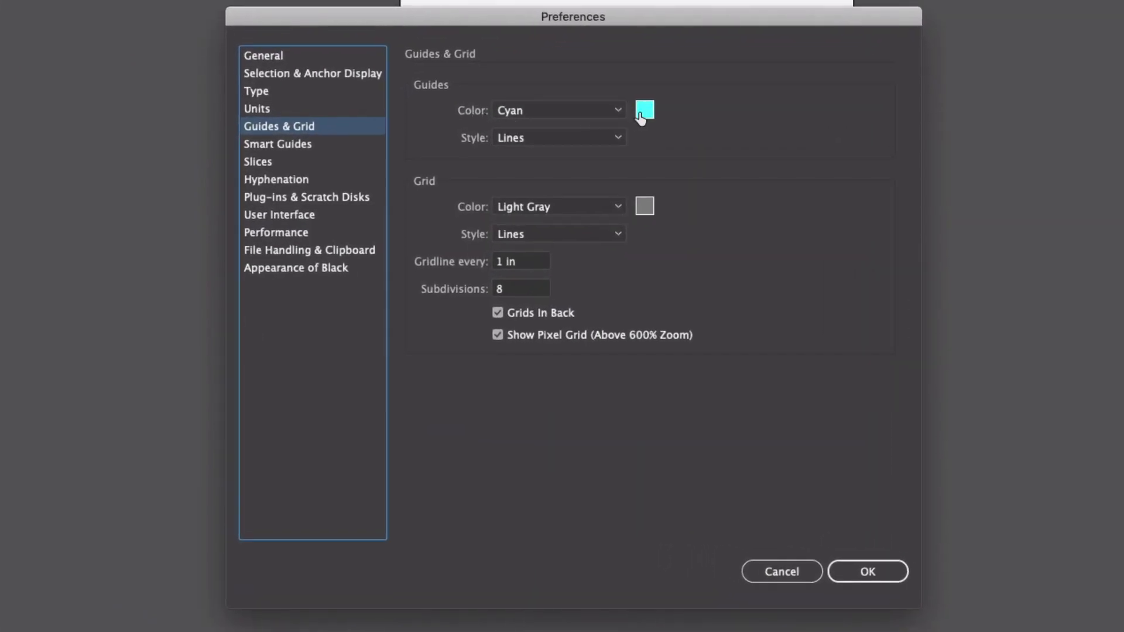
left_click(618, 111)
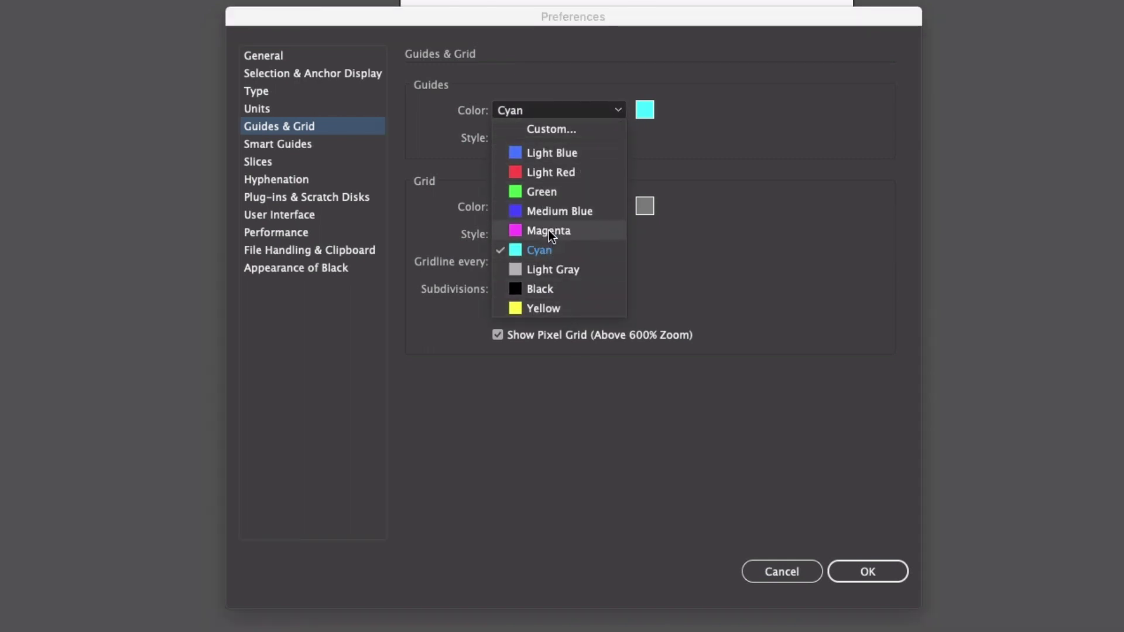
left_click(647, 119)
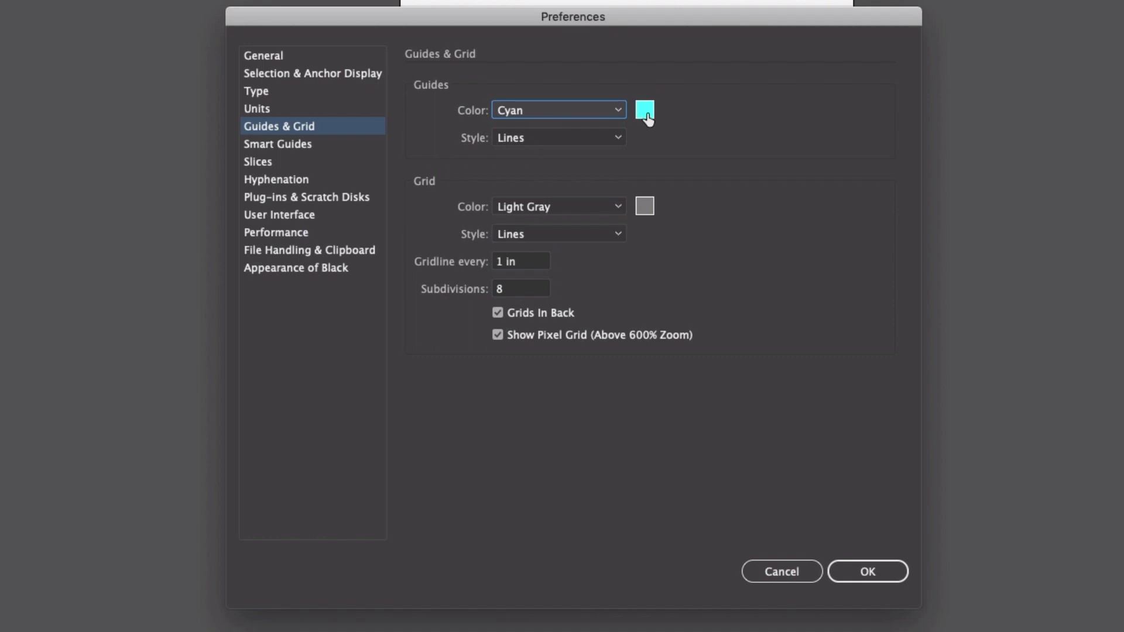
left_click(646, 112)
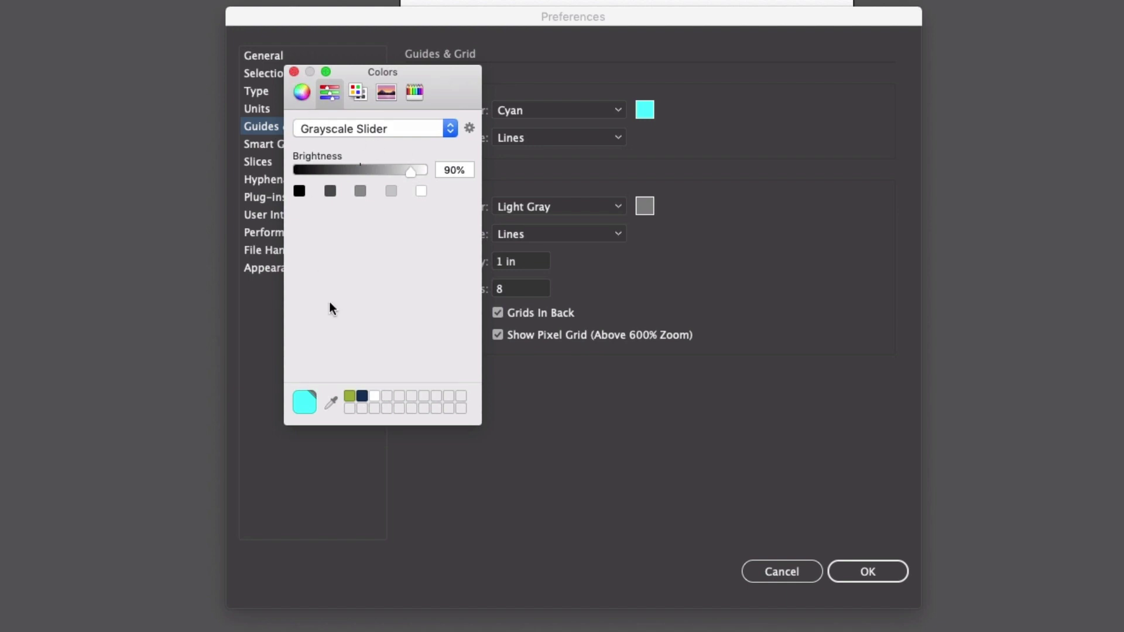
left_click(362, 396)
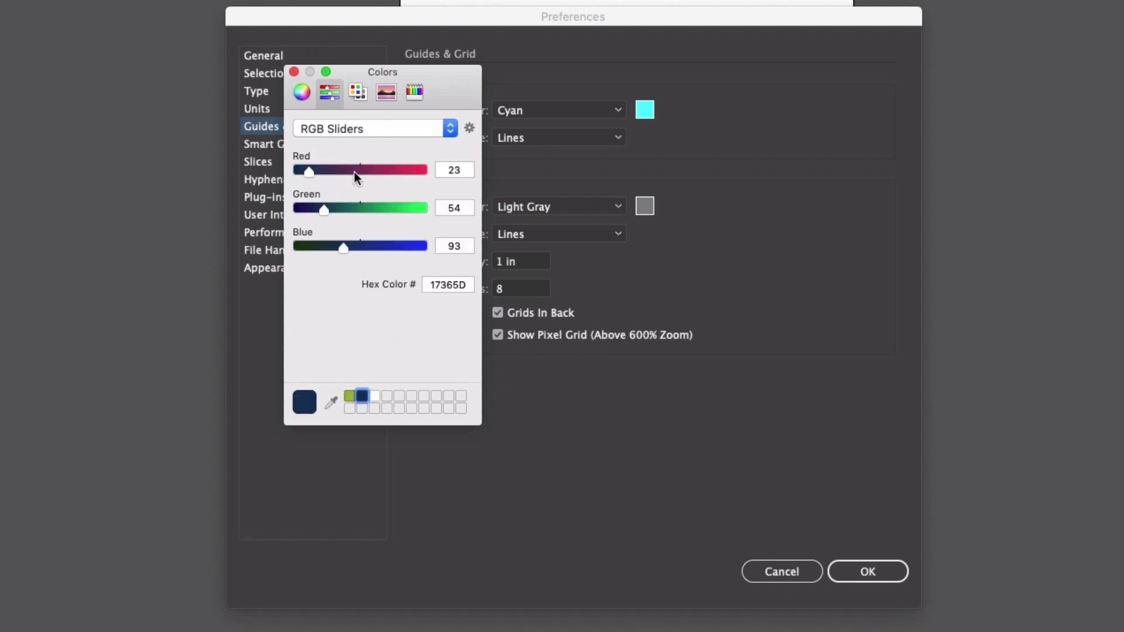
left_click(294, 71)
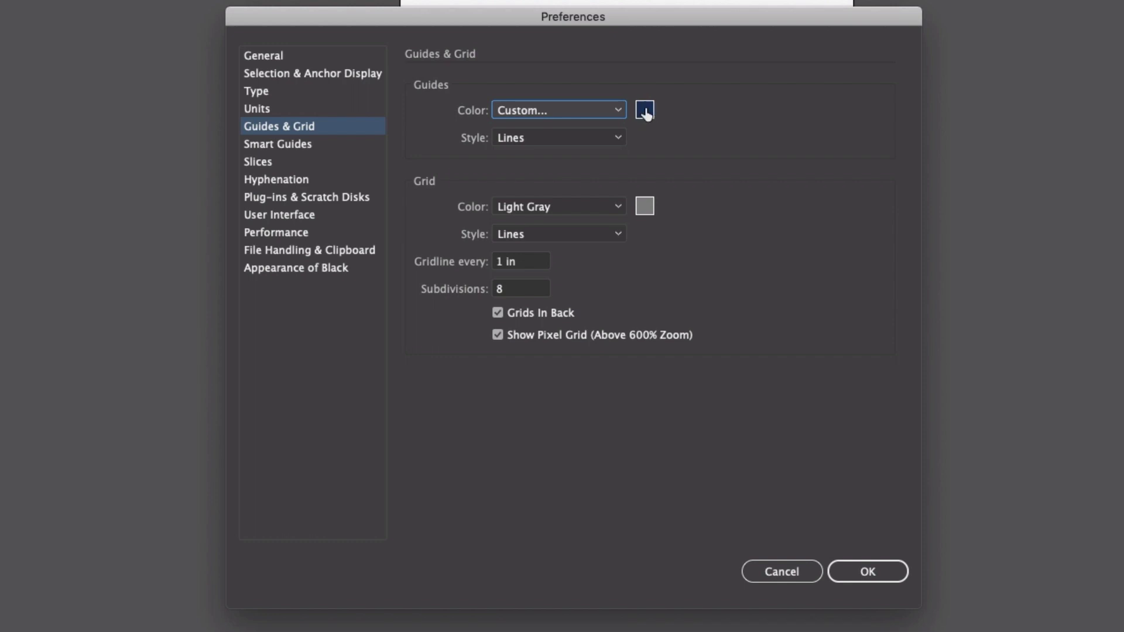
Step: Set the guide colour to Magenta, keep the Lines style, and go to Smart Guides settings
left_click(617, 110)
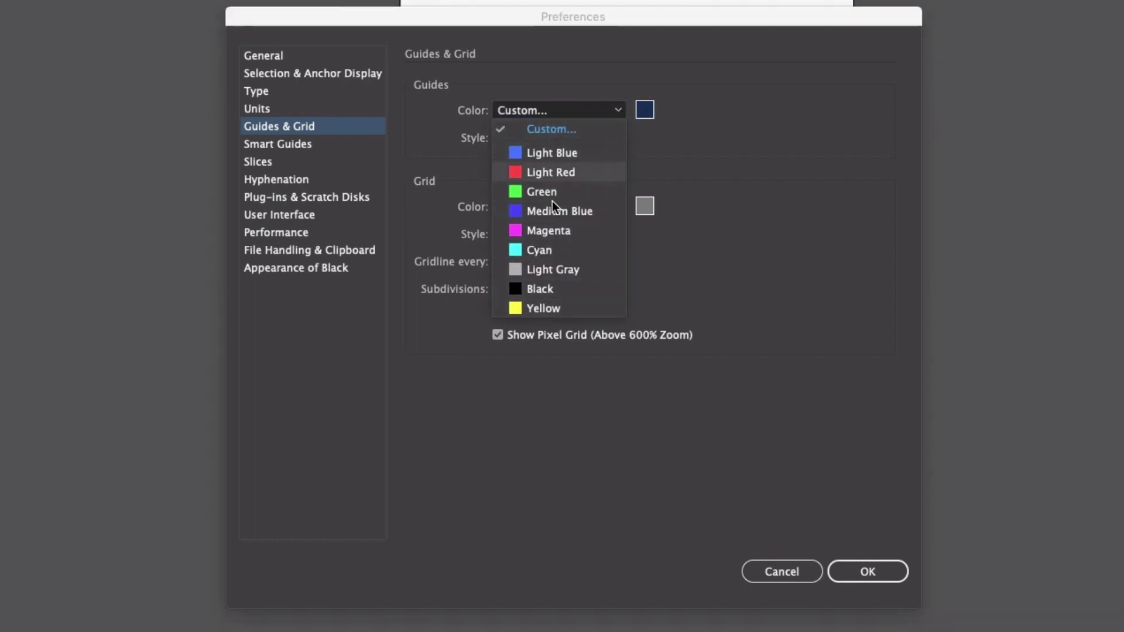
left_click(561, 232)
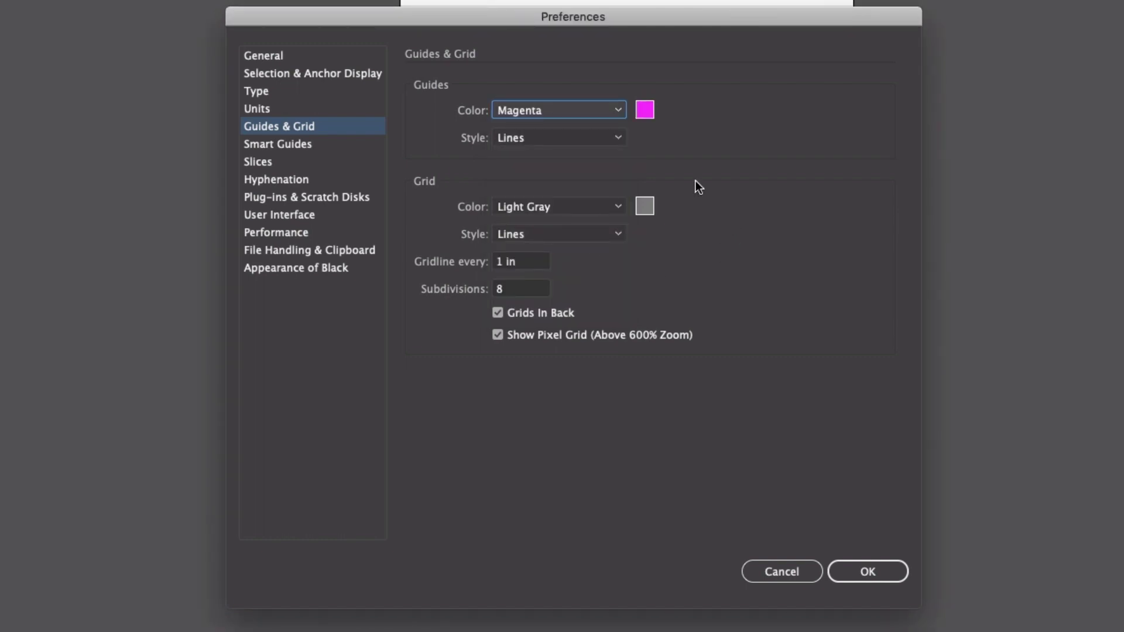
left_click(624, 140)
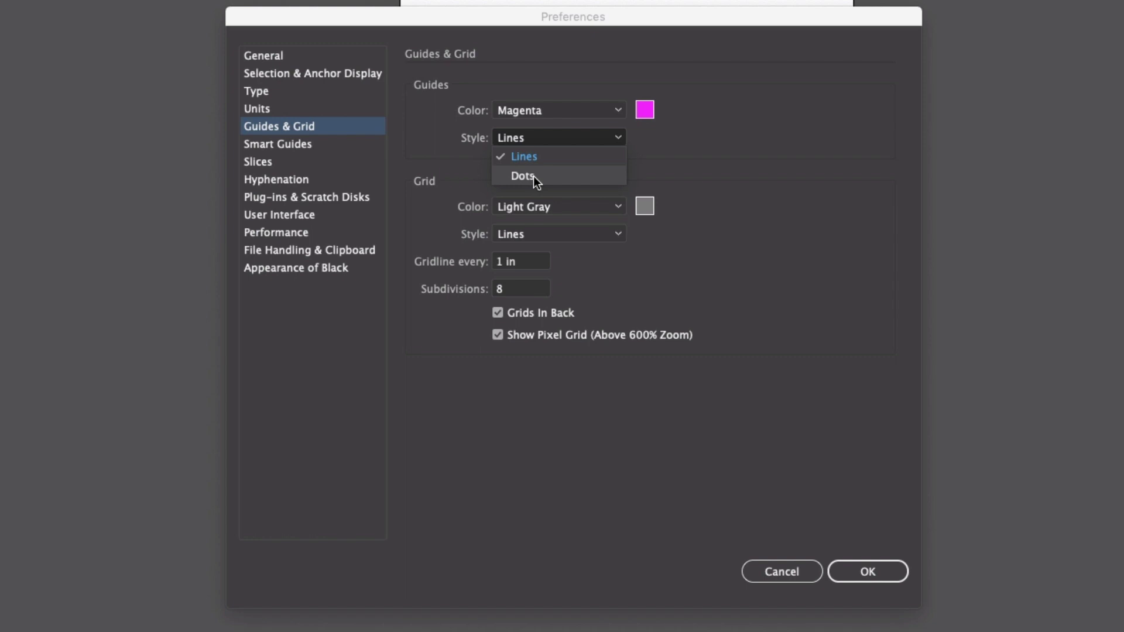
left_click(307, 143)
left_click(308, 142)
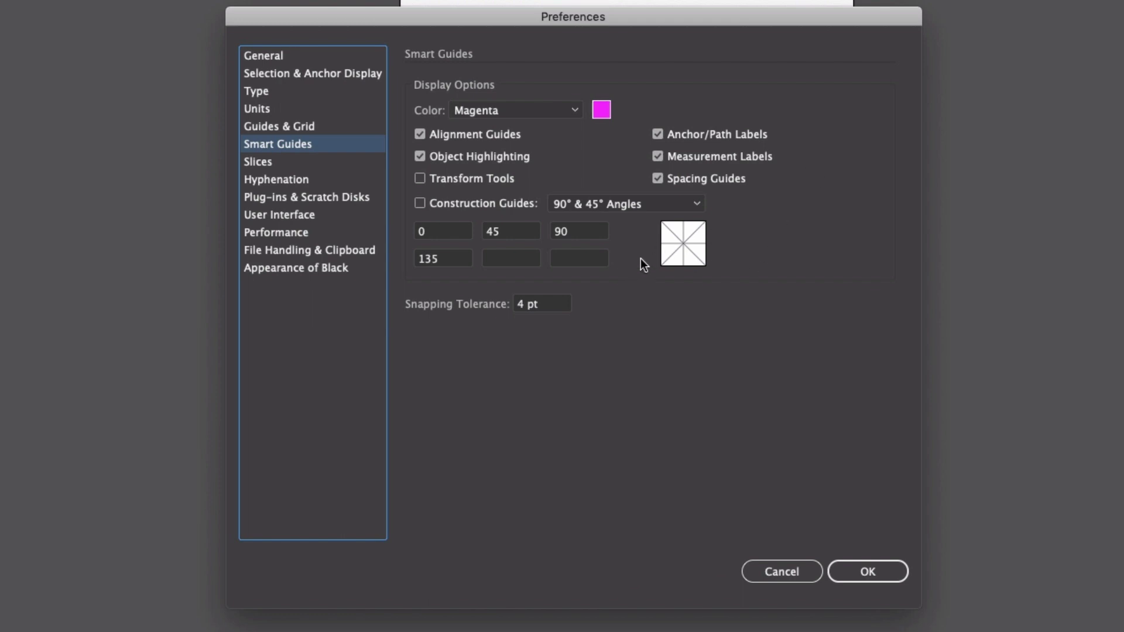
Step: Set the Smart Guides construction angles to Custom Angles and save the preferences
left_click(455, 265)
key("Tab")
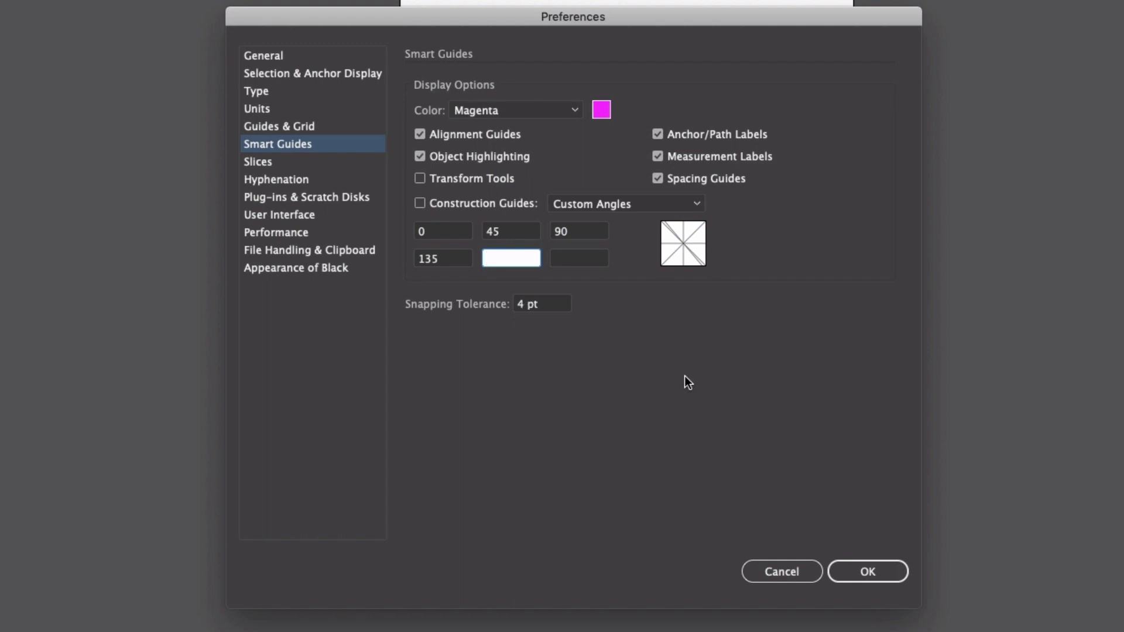
left_click(867, 571)
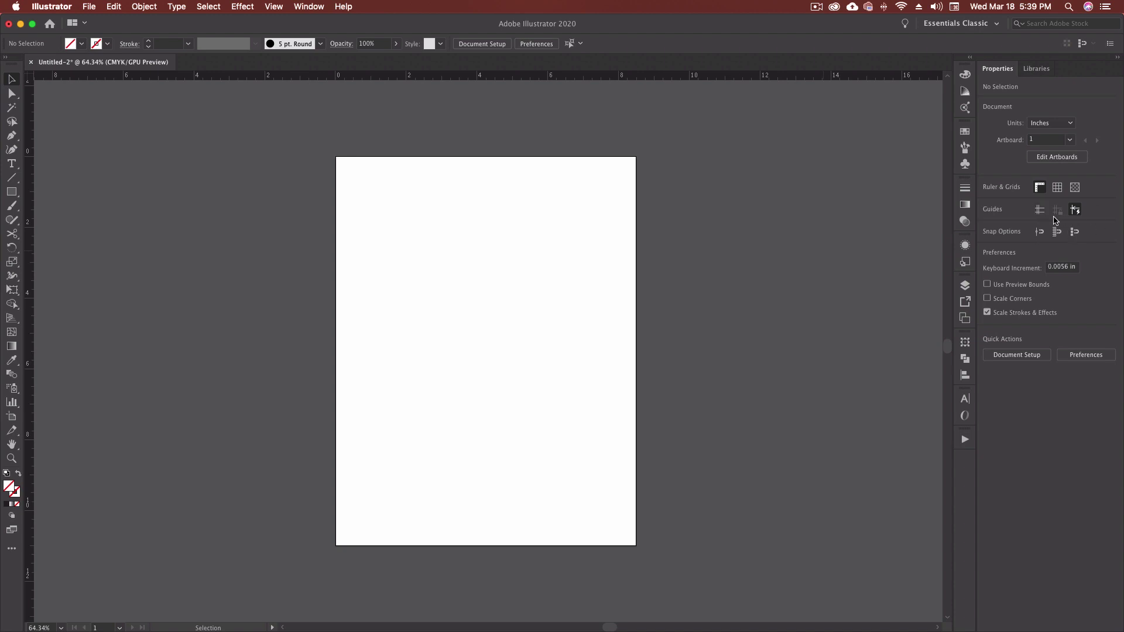
Step: Draw a 3.1415 × 4.1832 in no-fill, no-stroke rectangle near the page top, then select and deselect it
left_click(12, 191)
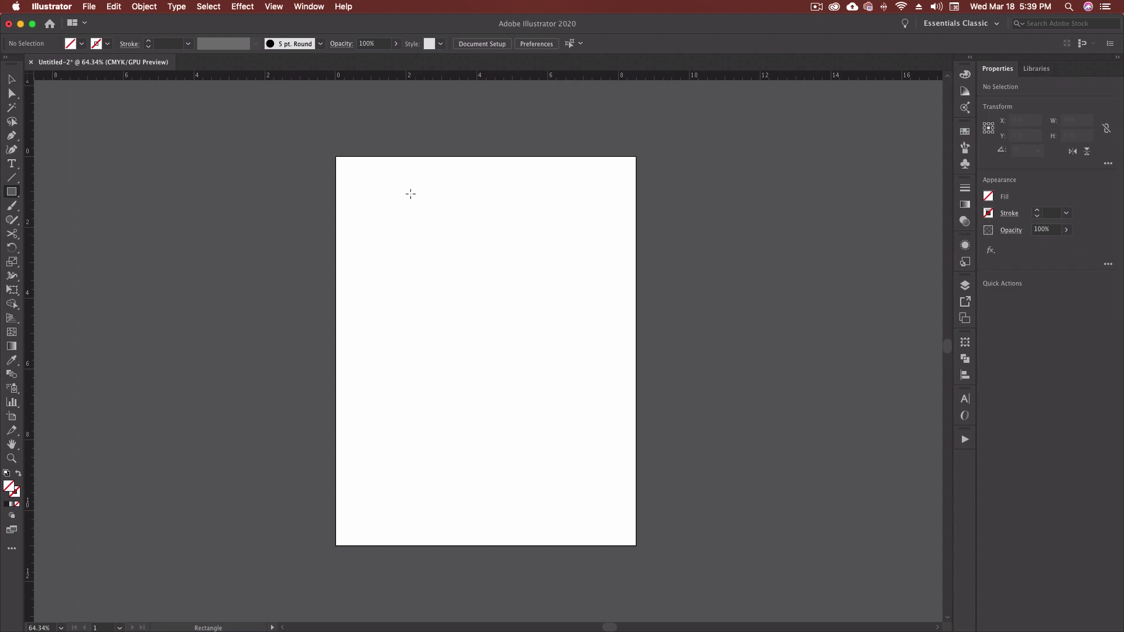
left_click_drag(410, 194, 521, 341)
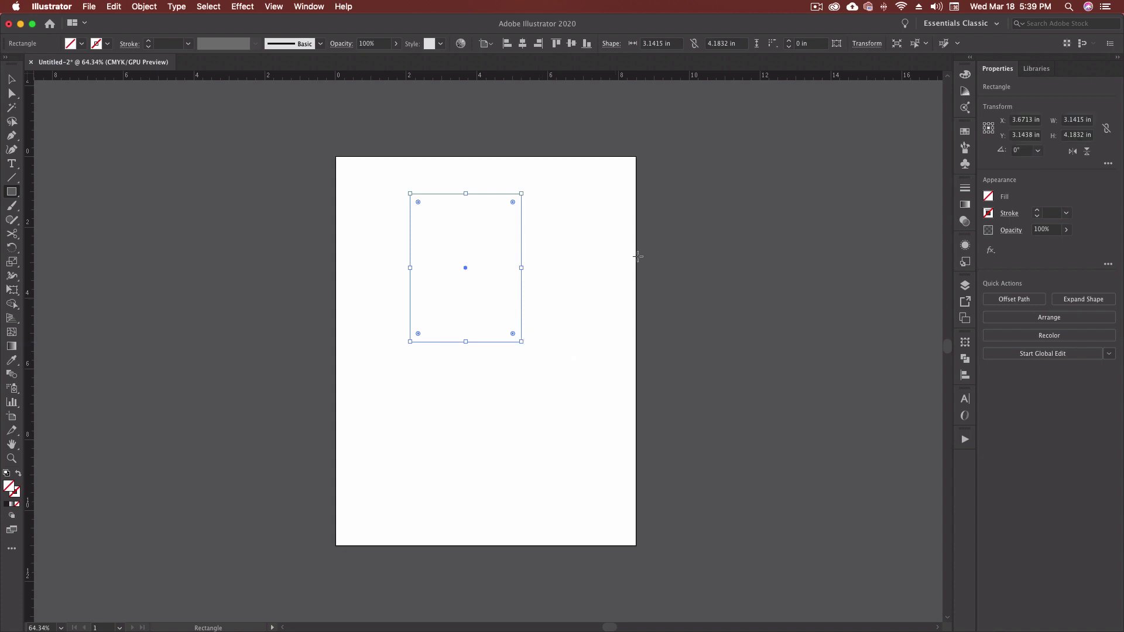
key("v")
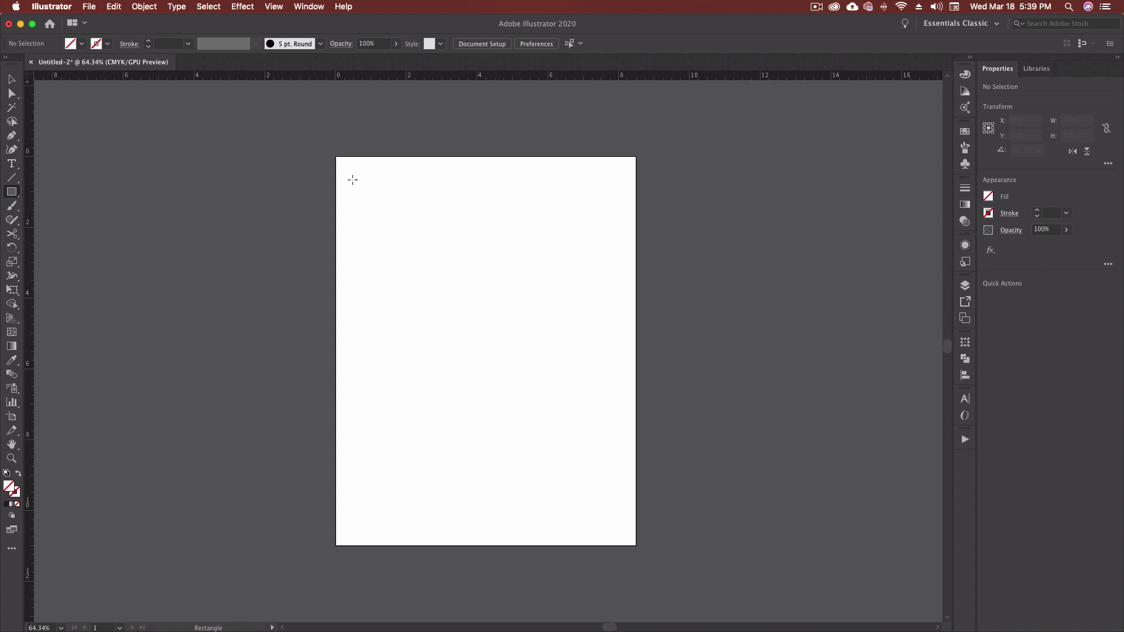
left_click(17, 84)
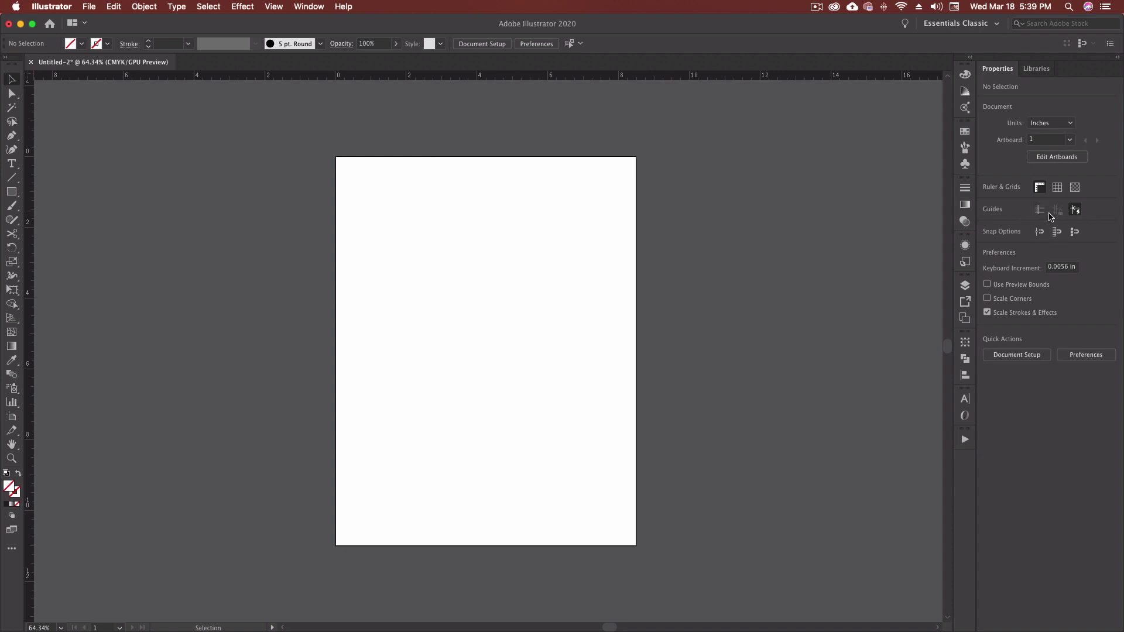
left_click_drag(371, 155, 523, 344)
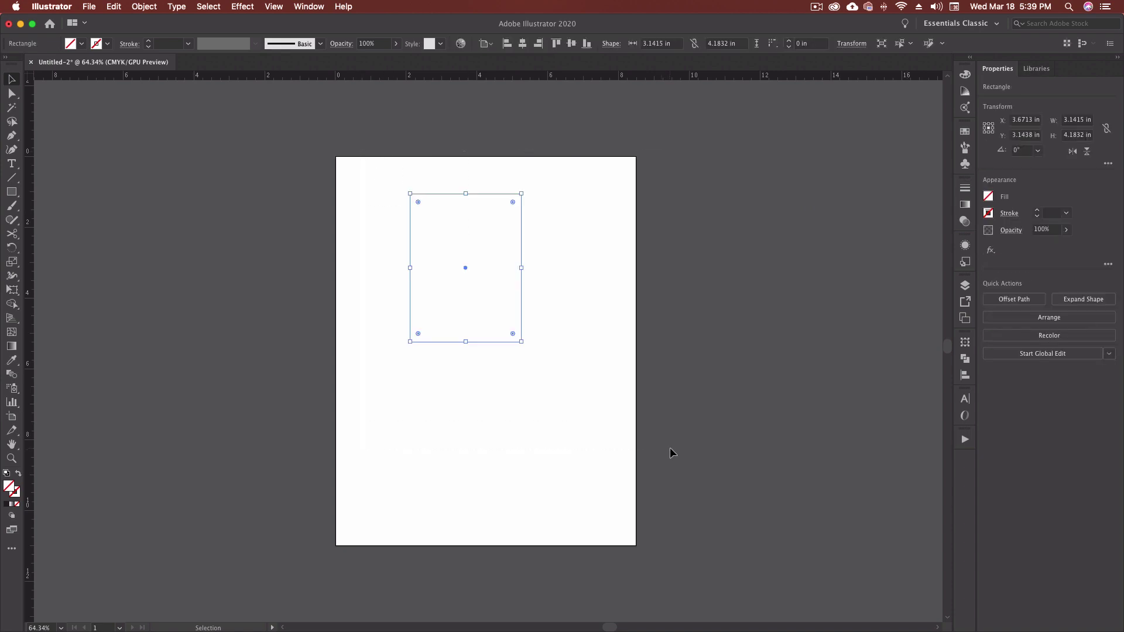
left_click(670, 448)
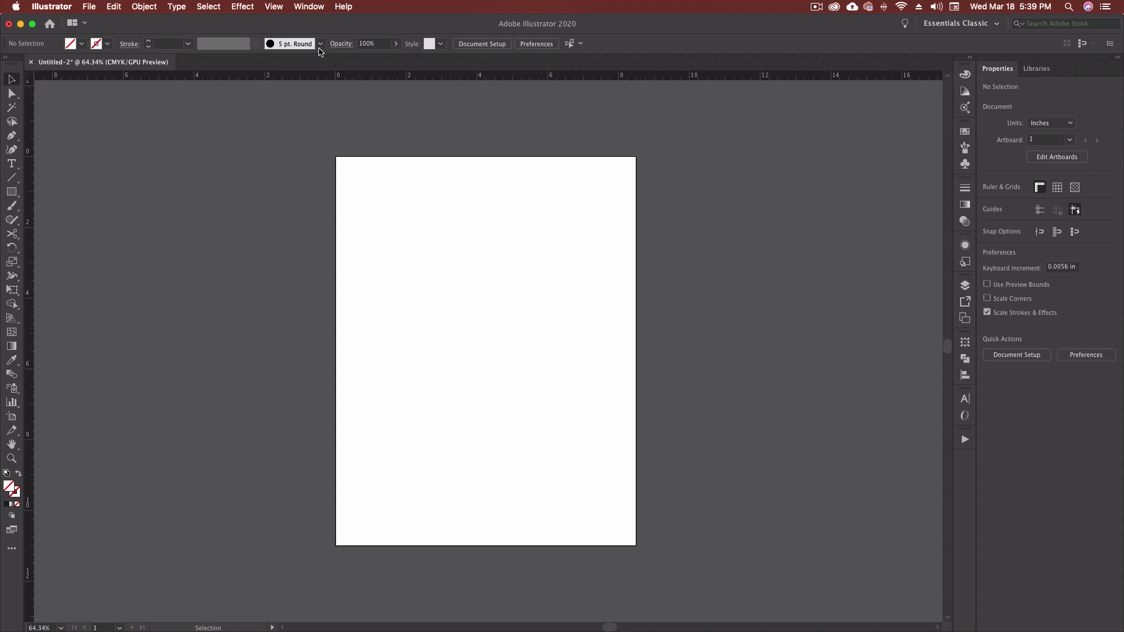
left_click(274, 6)
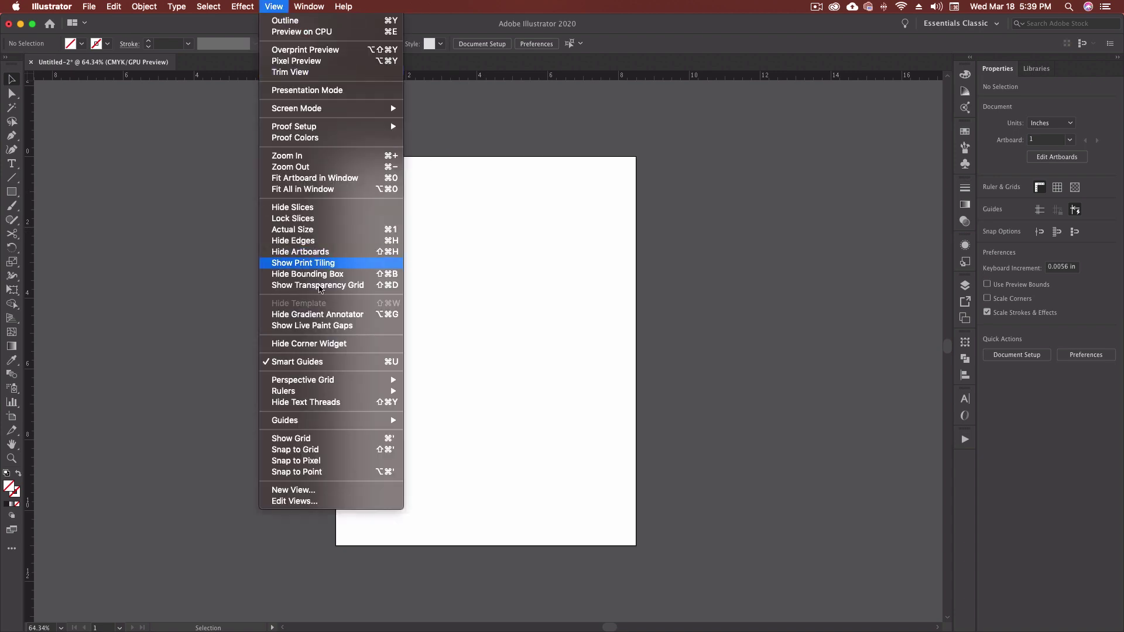
mouse_move(353, 419)
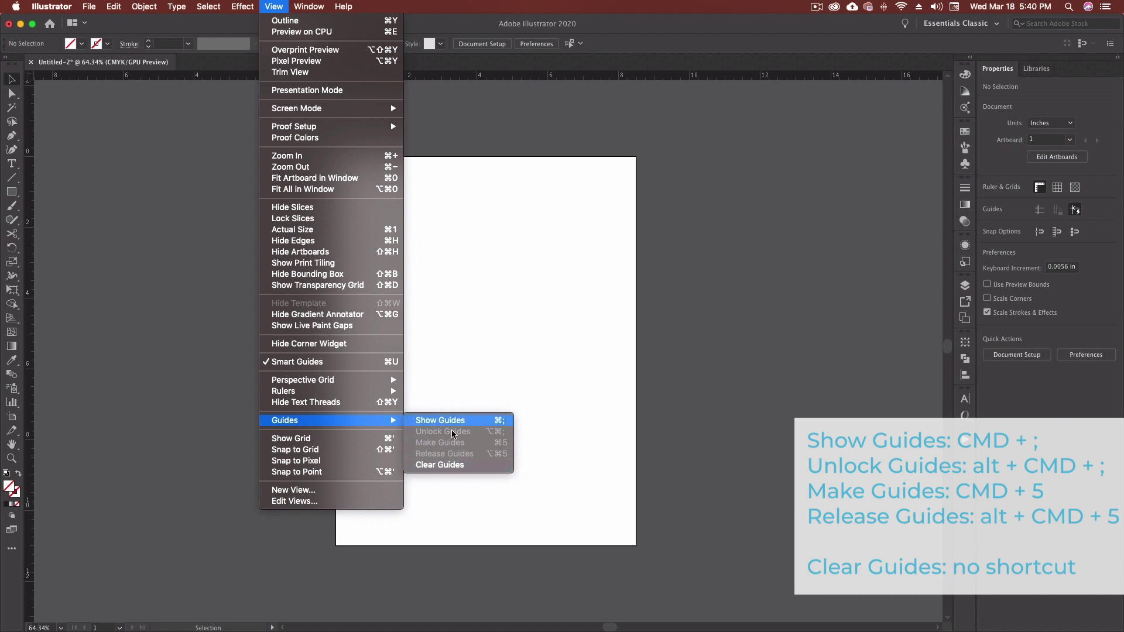
left_click(492, 466)
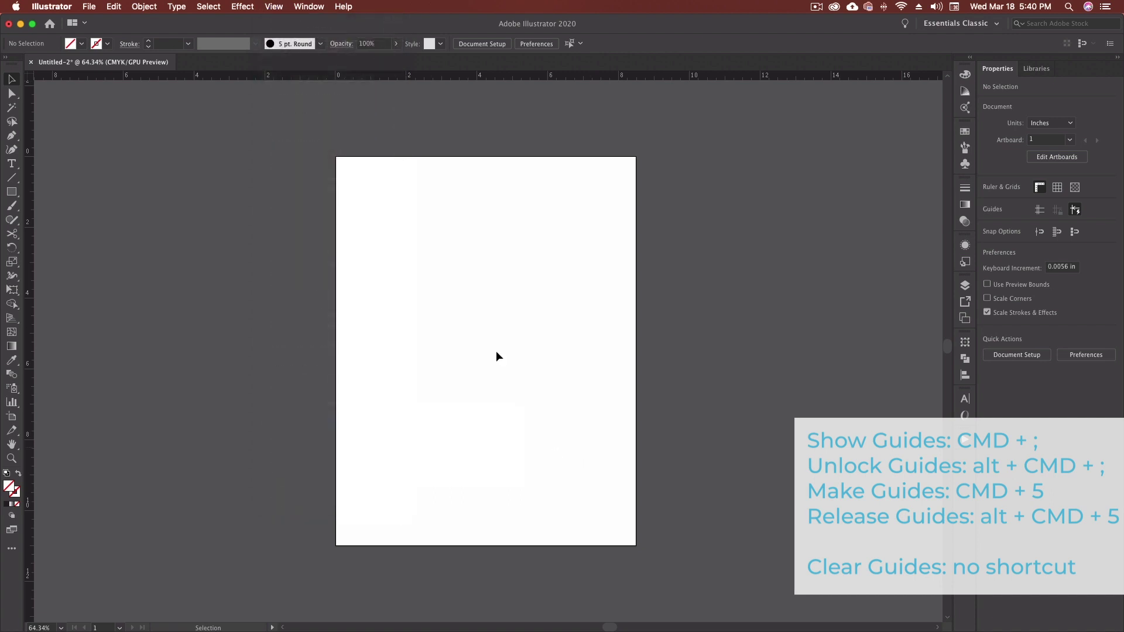
left_click(104, 7)
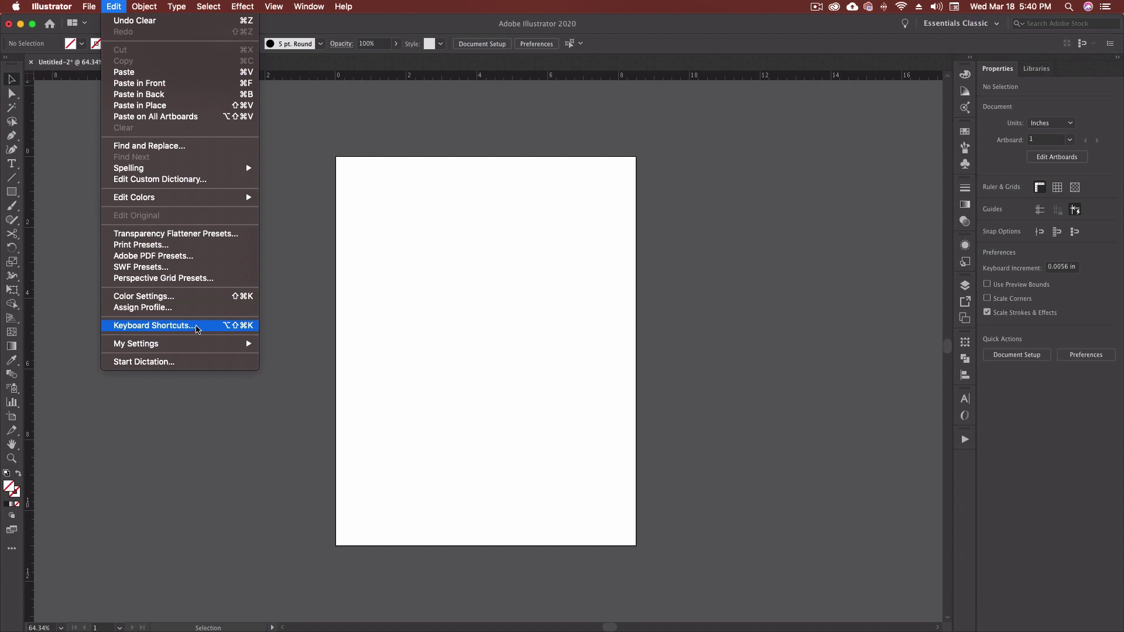
left_click(195, 326)
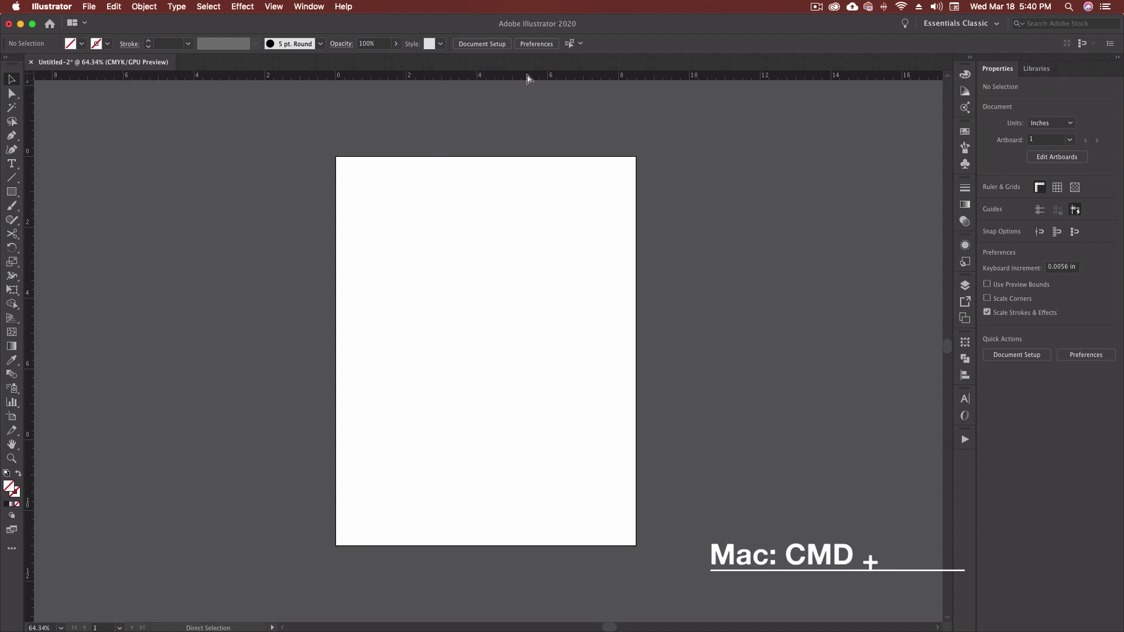
Step: Pull a horizontal and a vertical guide from the rulers onto the artboard
key("super+r")
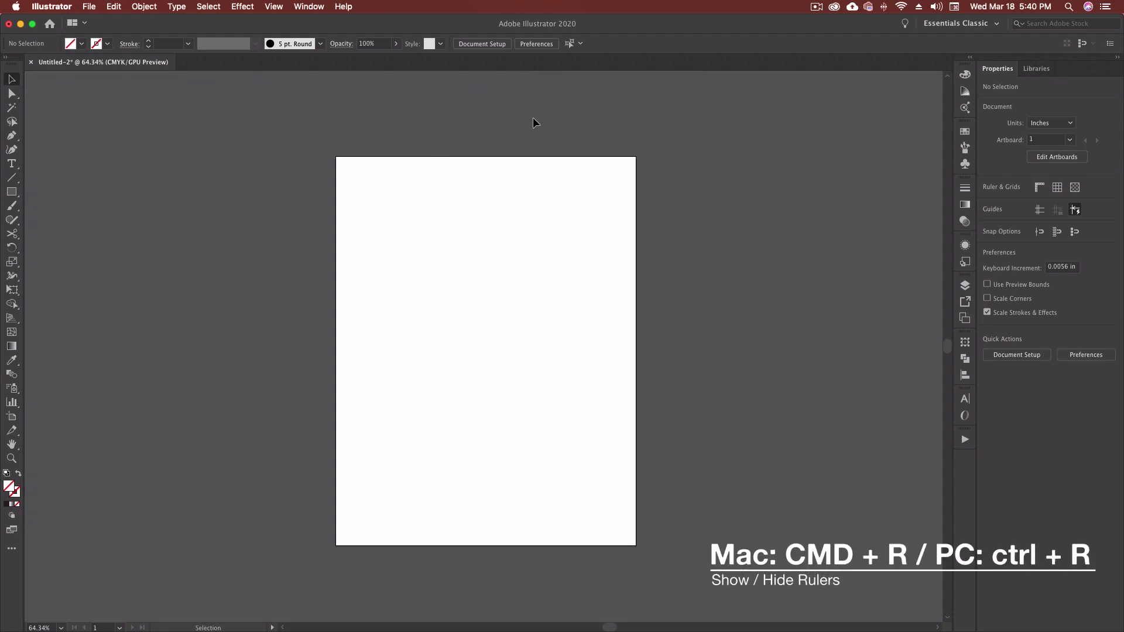
key("super+r")
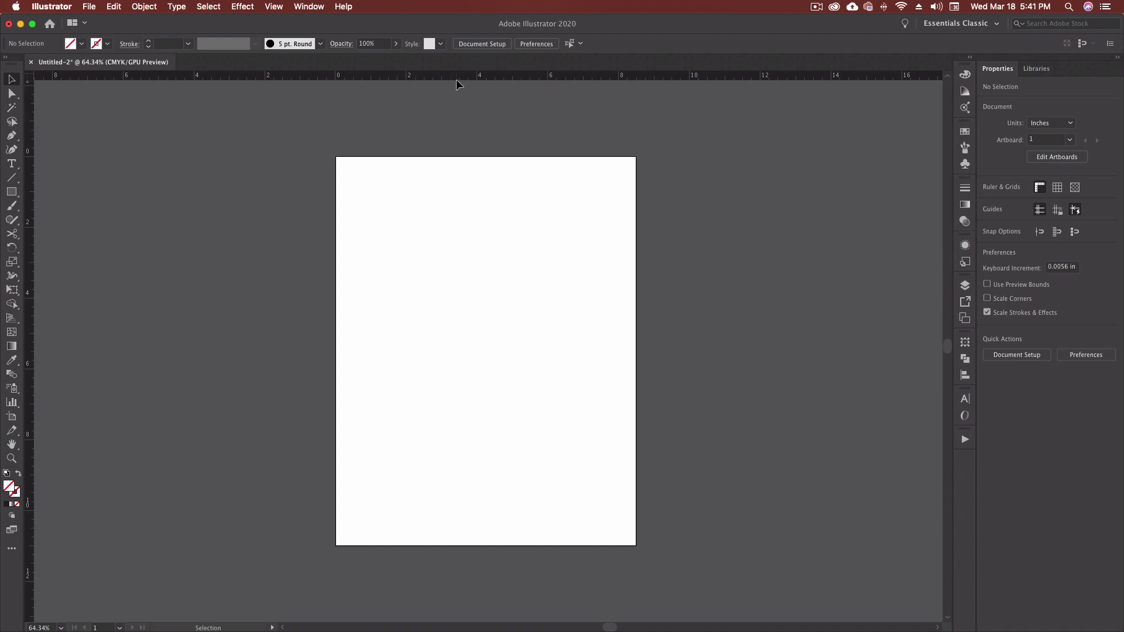
left_click_drag(455, 74, 461, 233)
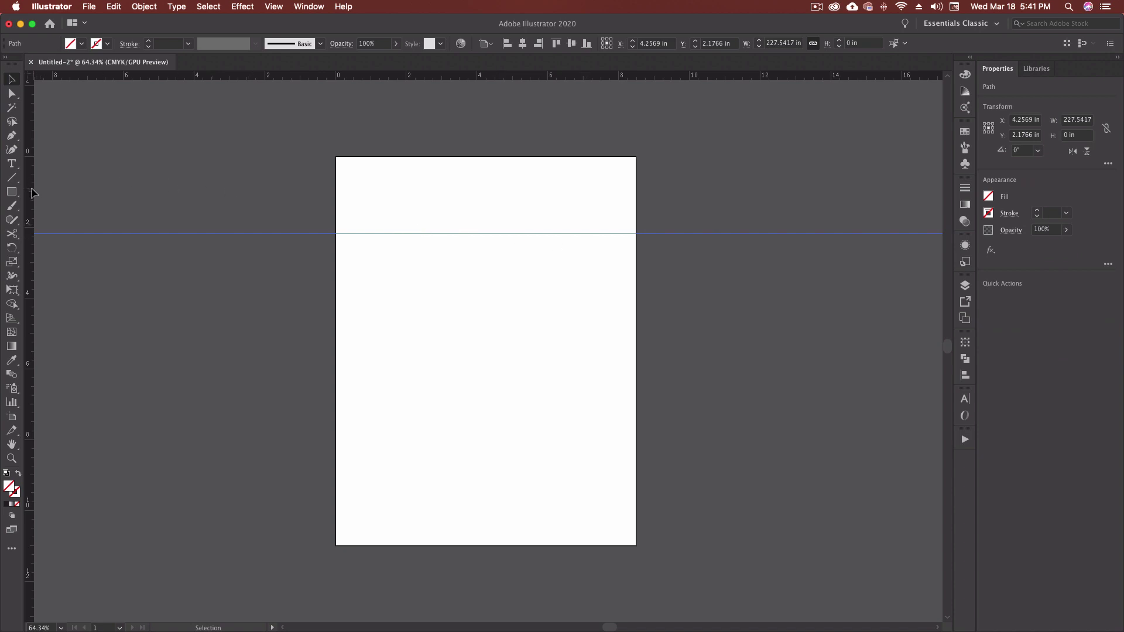
left_click_drag(32, 192, 116, 196)
left_click_drag(340, 198, 380, 202)
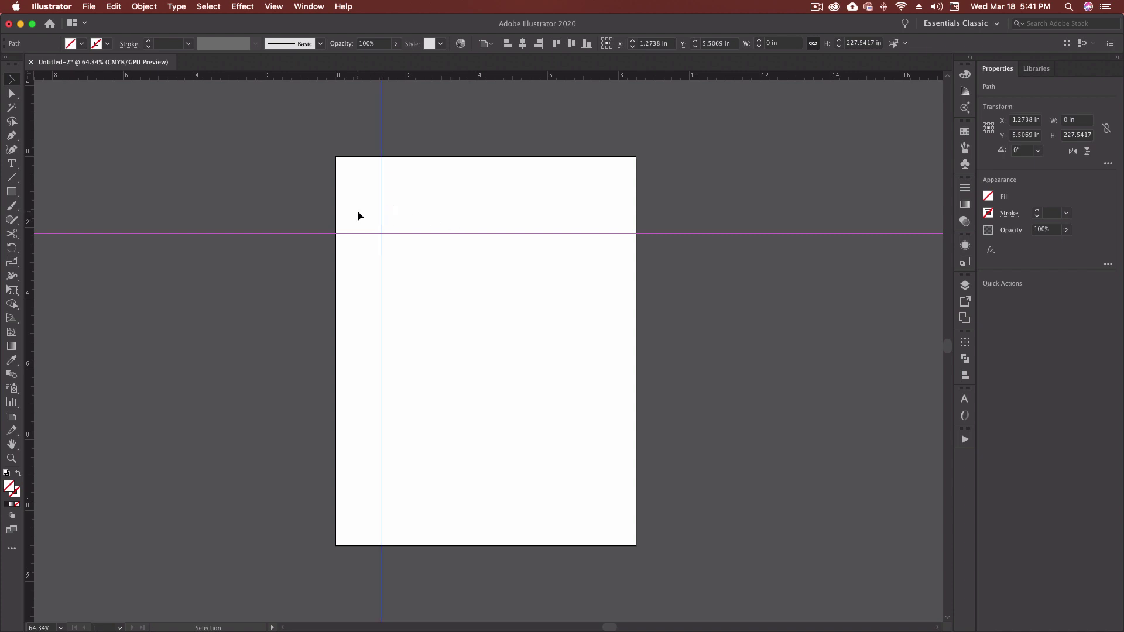
Step: Move both guides so they cross right of centre, with the vertical one at X 5.9696 in
left_click(360, 233, "shift")
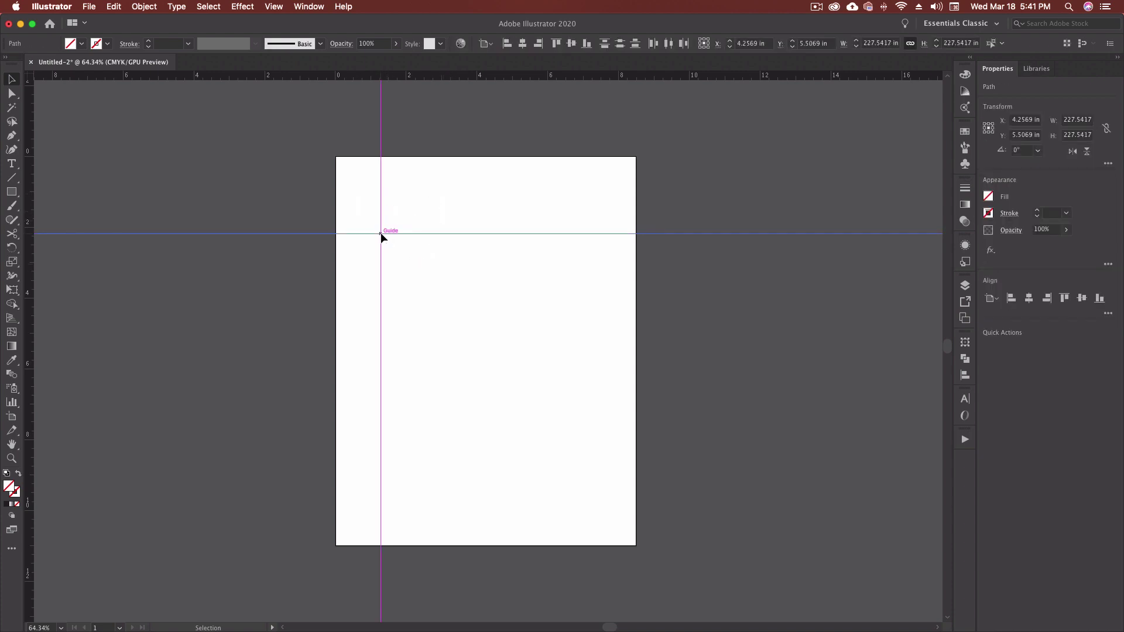
left_click_drag(381, 236, 547, 280)
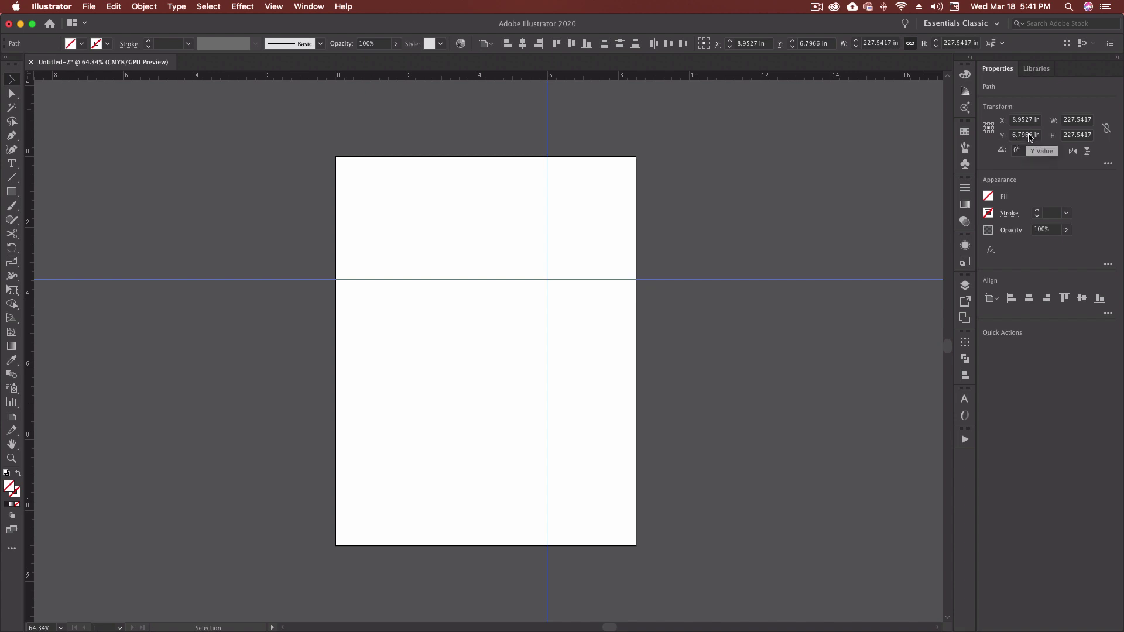
left_click(581, 134)
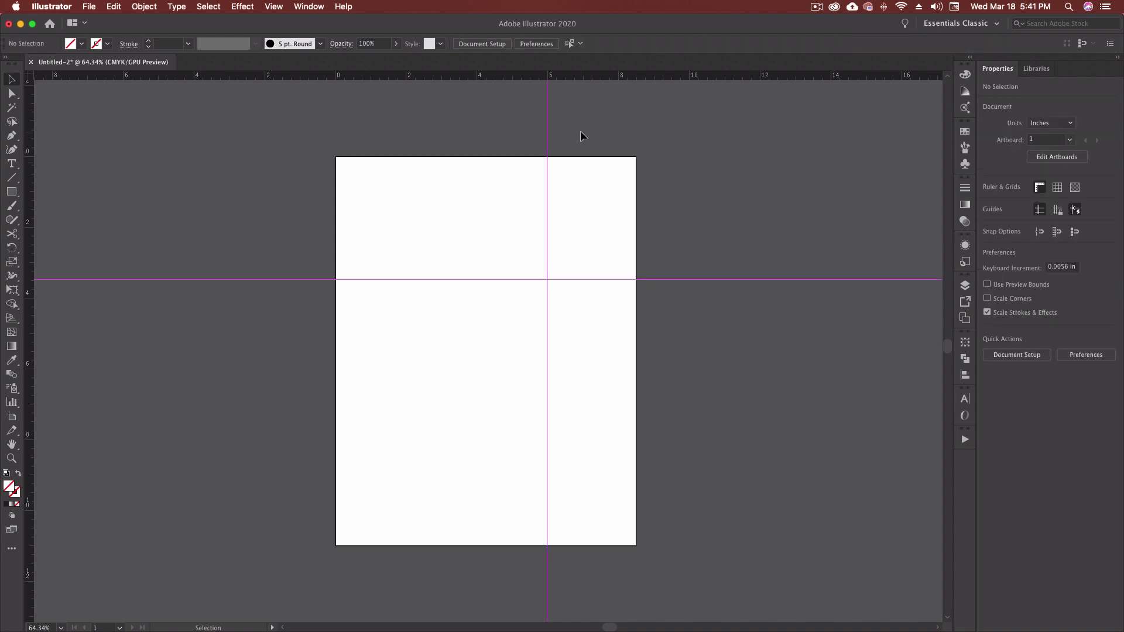
left_click(548, 131)
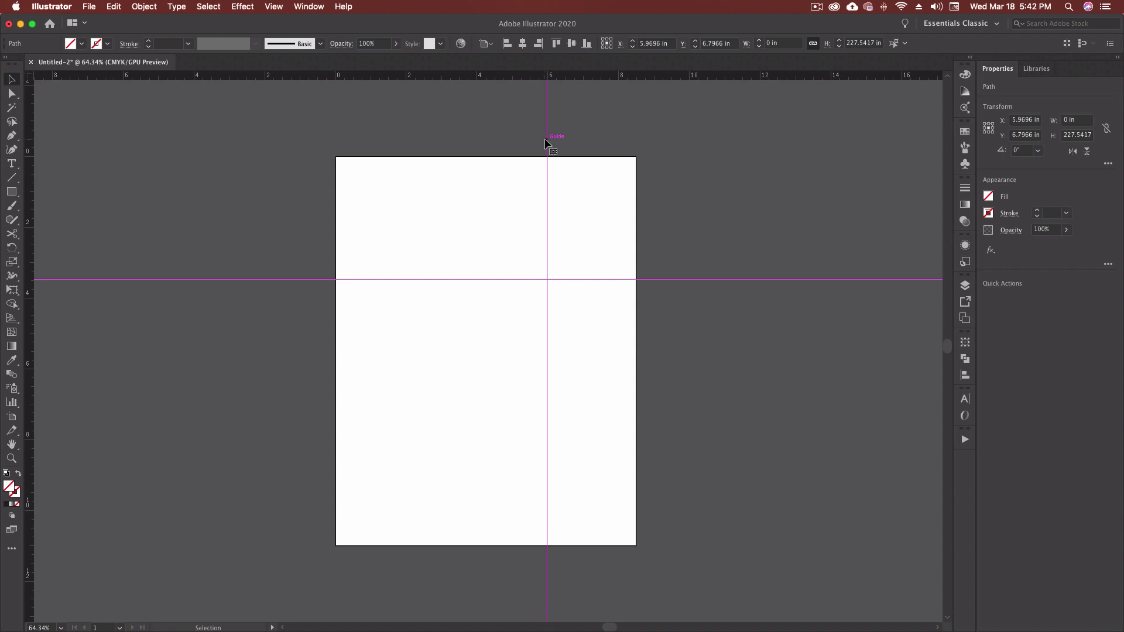
Step: Rotate the vertical guide 45° around its intersection with the horizontal guide
key("r")
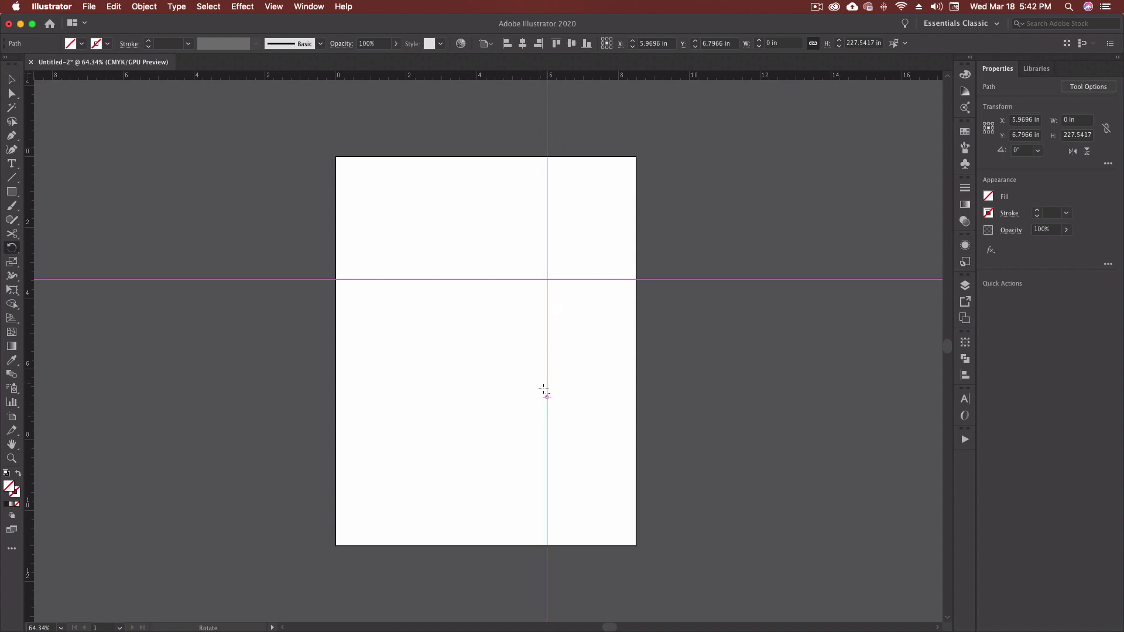
left_click(547, 279, "alt")
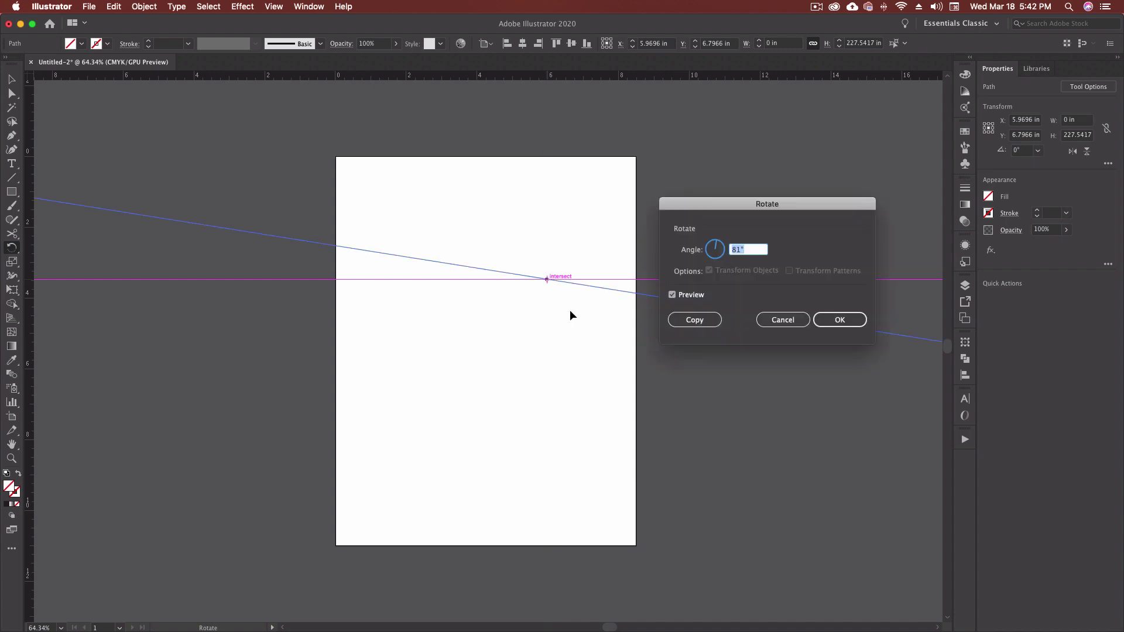
type("45")
key("Tab")
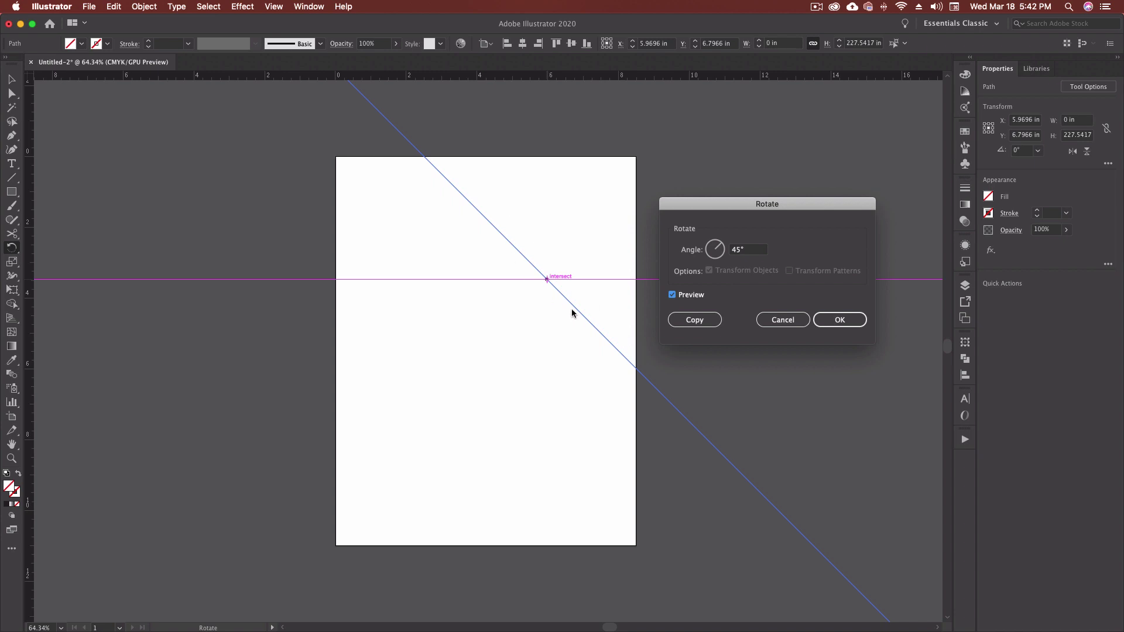
key("Return")
key("v")
left_click(515, 252)
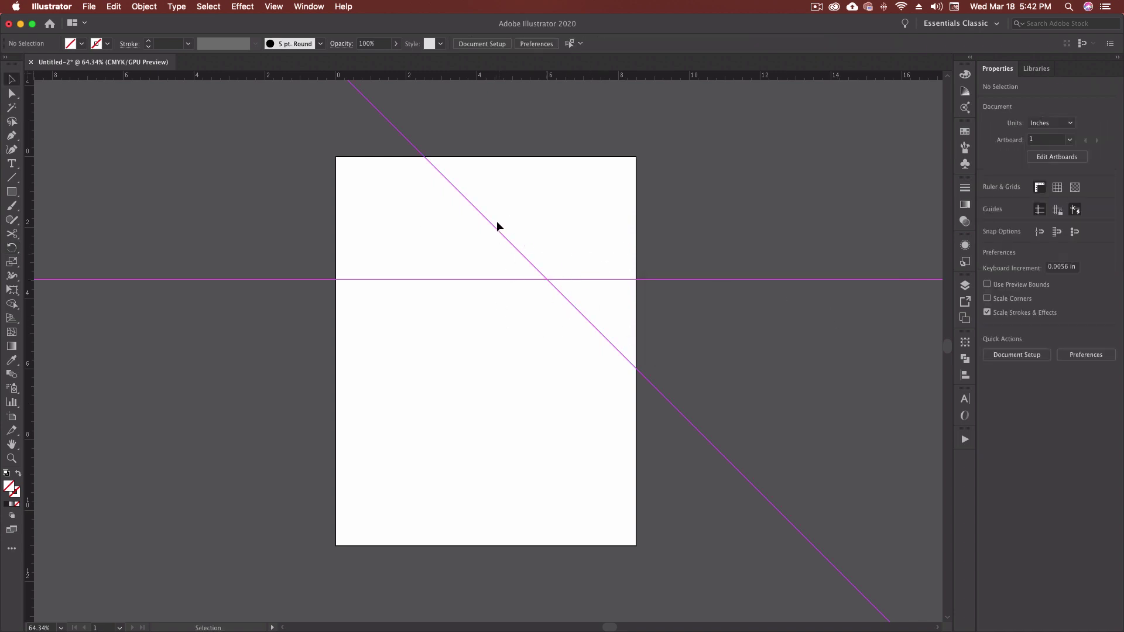
scroll(522, 271, "left", 2)
scroll(521, 272, "down", 1)
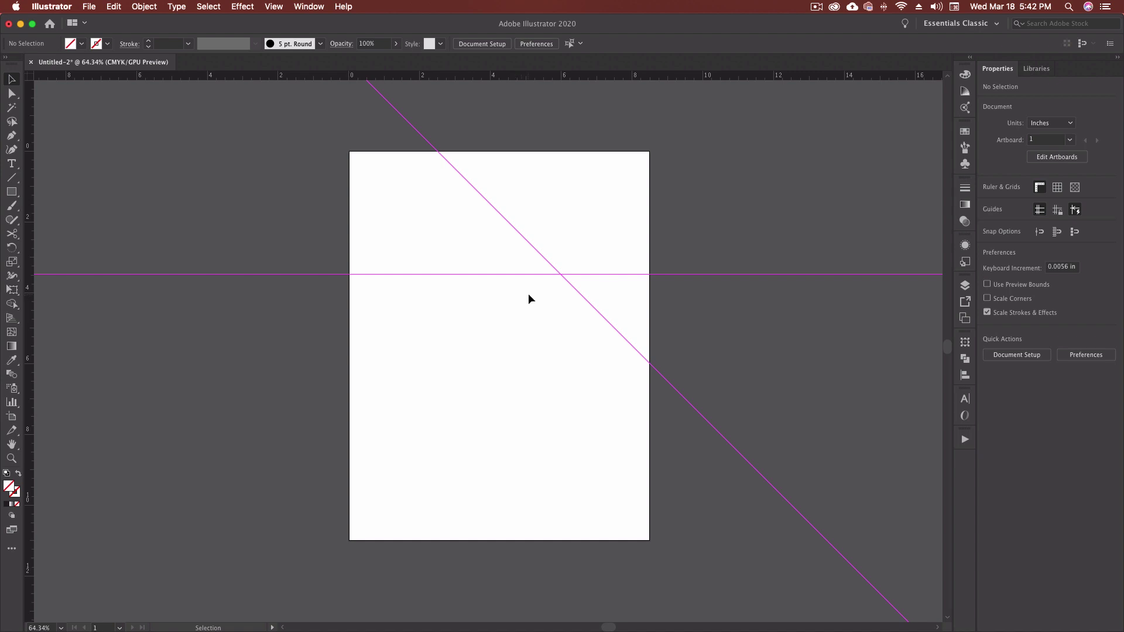
Step: Delete both guides and bring the scanned brochure sketch into the document
left_click_drag(552, 233, 599, 346)
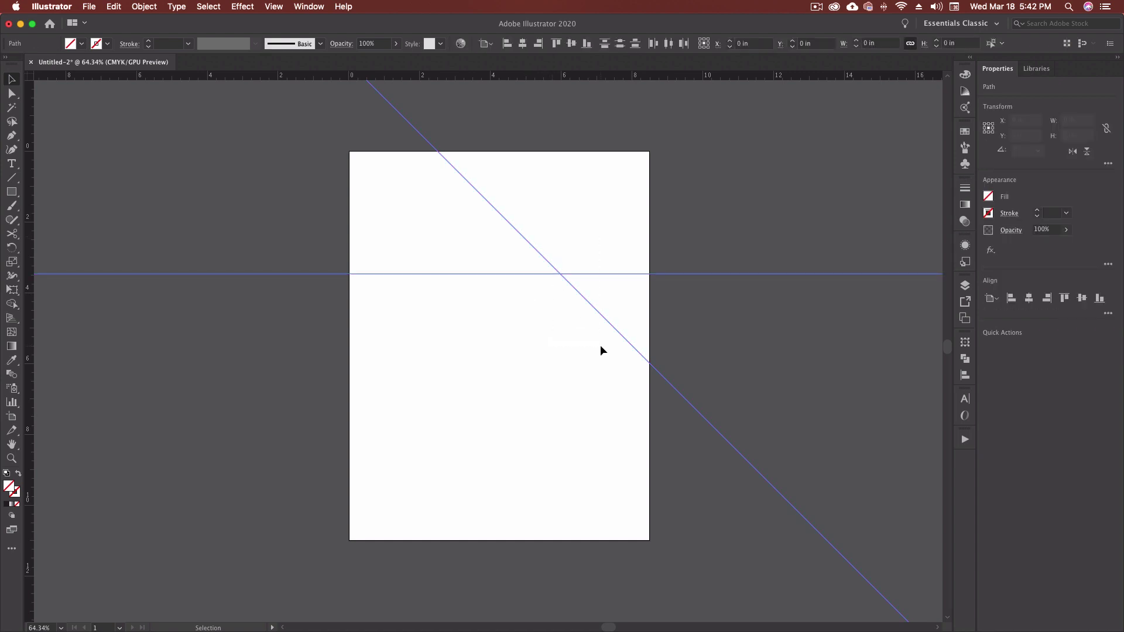
key("BackSpace")
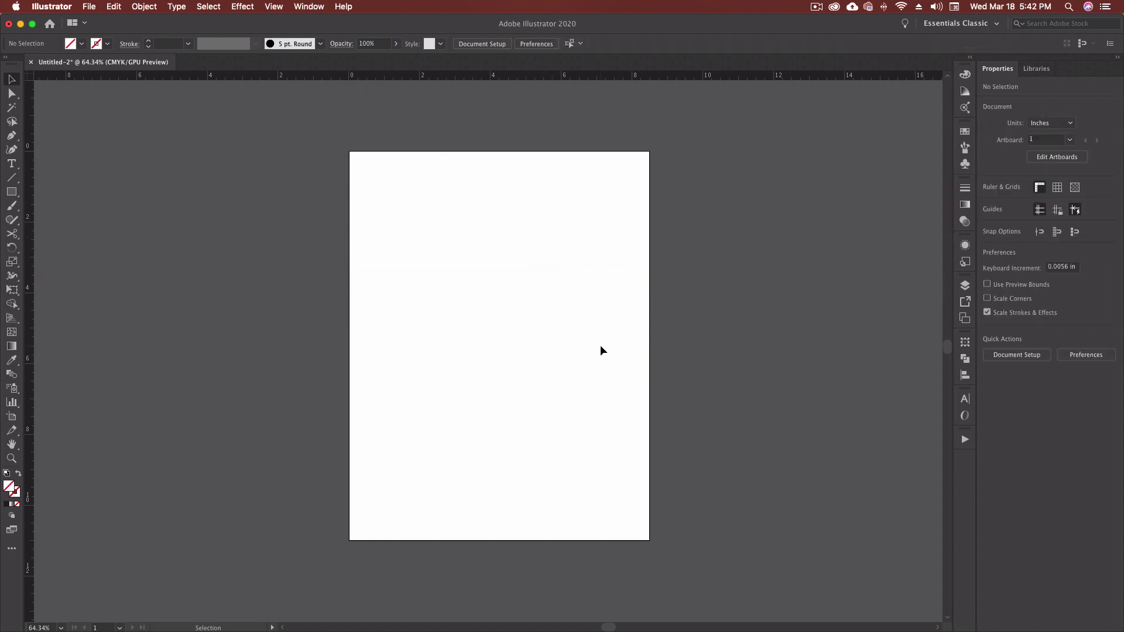
key("super+v")
left_click(240, 291)
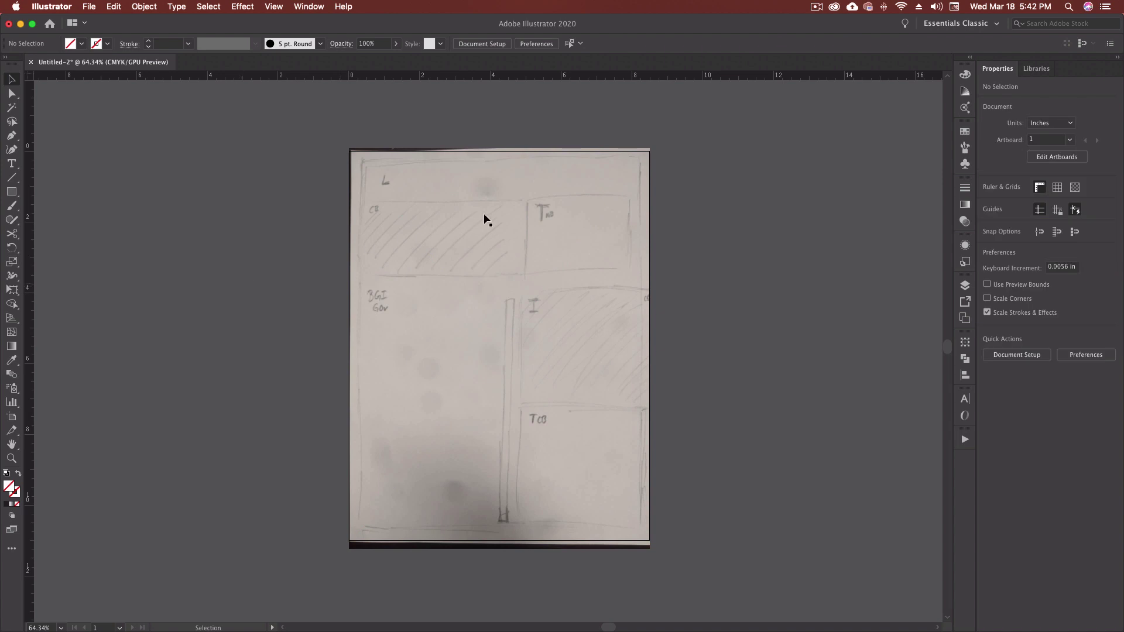
left_click(485, 216)
Step: Make Layer 1 a template layer and add a new Layer 2 above it
left_click(964, 286)
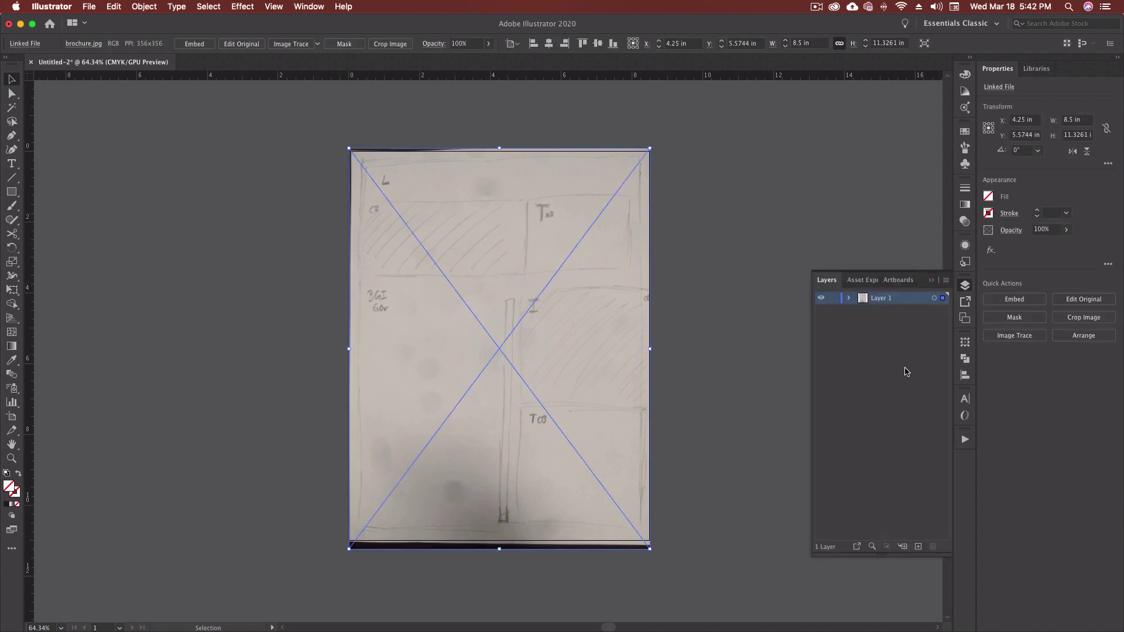
double_click(911, 300)
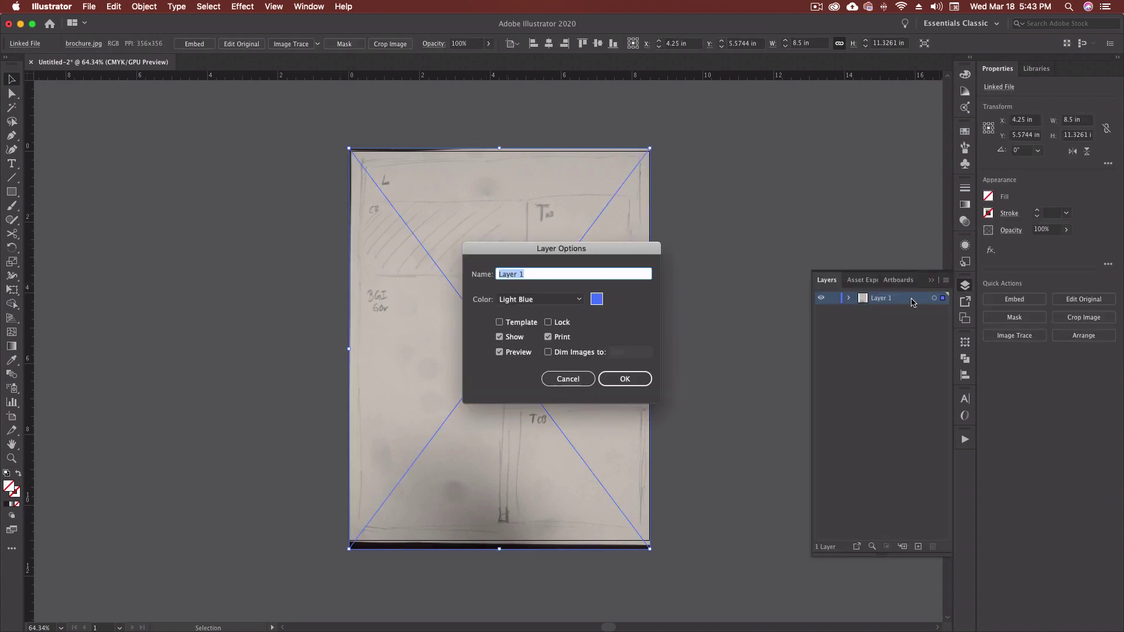
left_click_drag(627, 246, 764, 198)
left_click(663, 271)
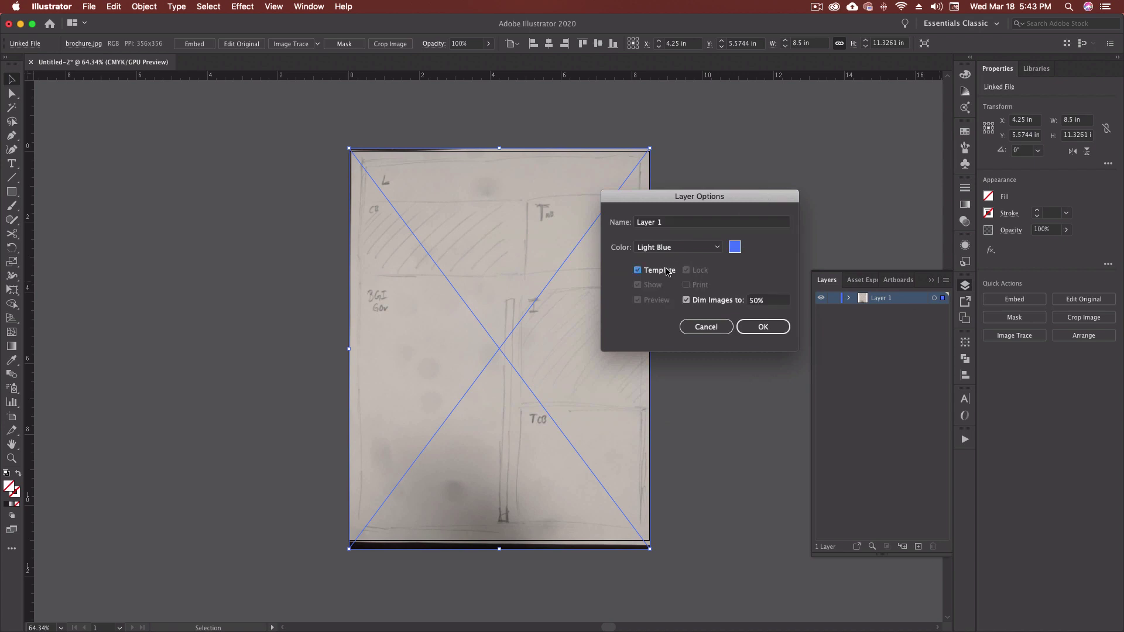
left_click(765, 326)
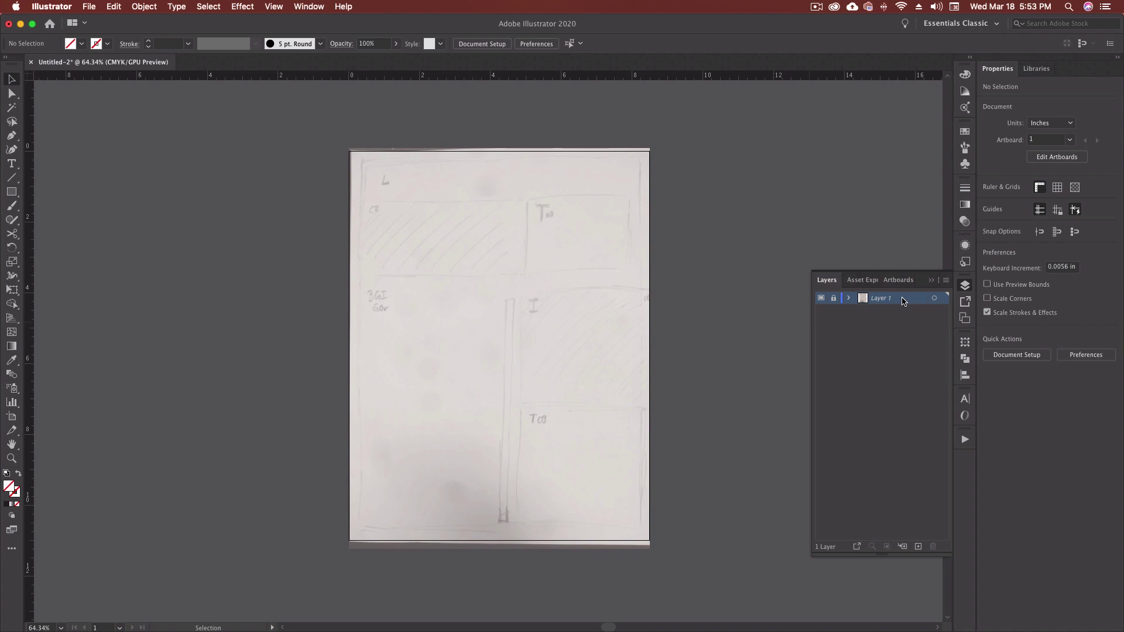
left_click(918, 547)
Step: Draw a no-fill, no-stroke rectangle covering the whole 8.5 × 11 in artboard on Layer 2
scroll(429, 397, "left", 1)
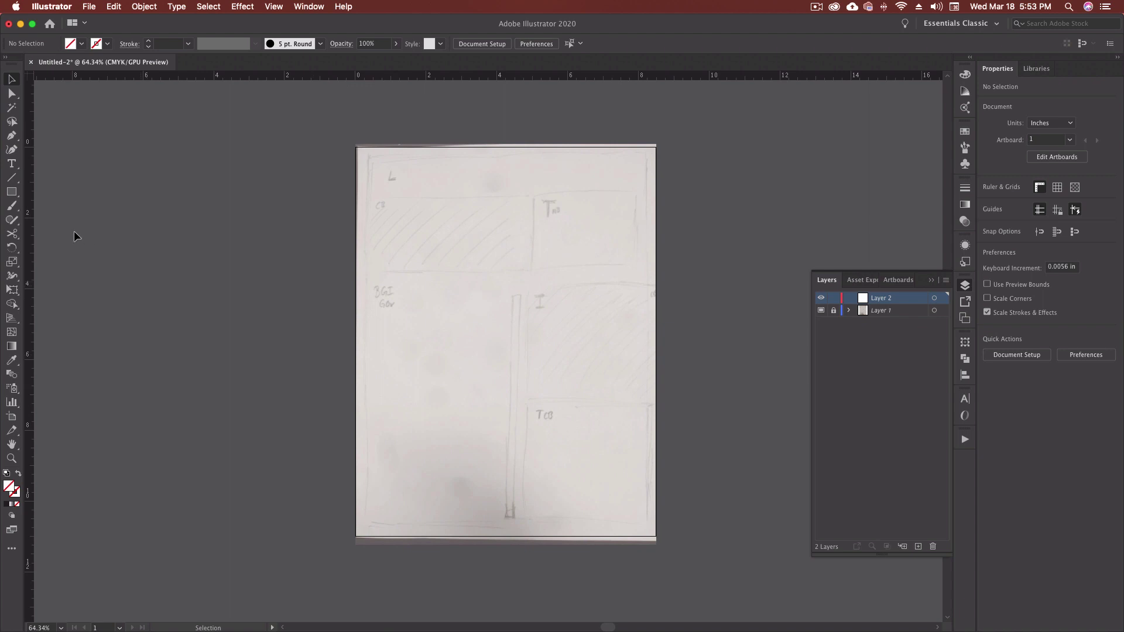
key("m")
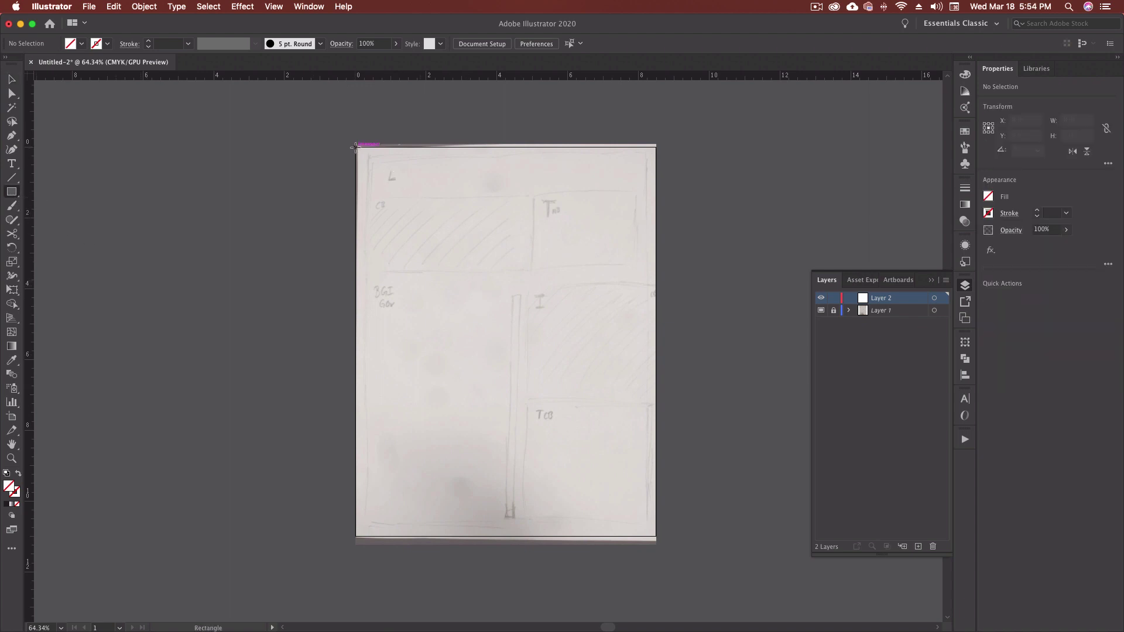
left_click_drag(355, 147, 657, 535)
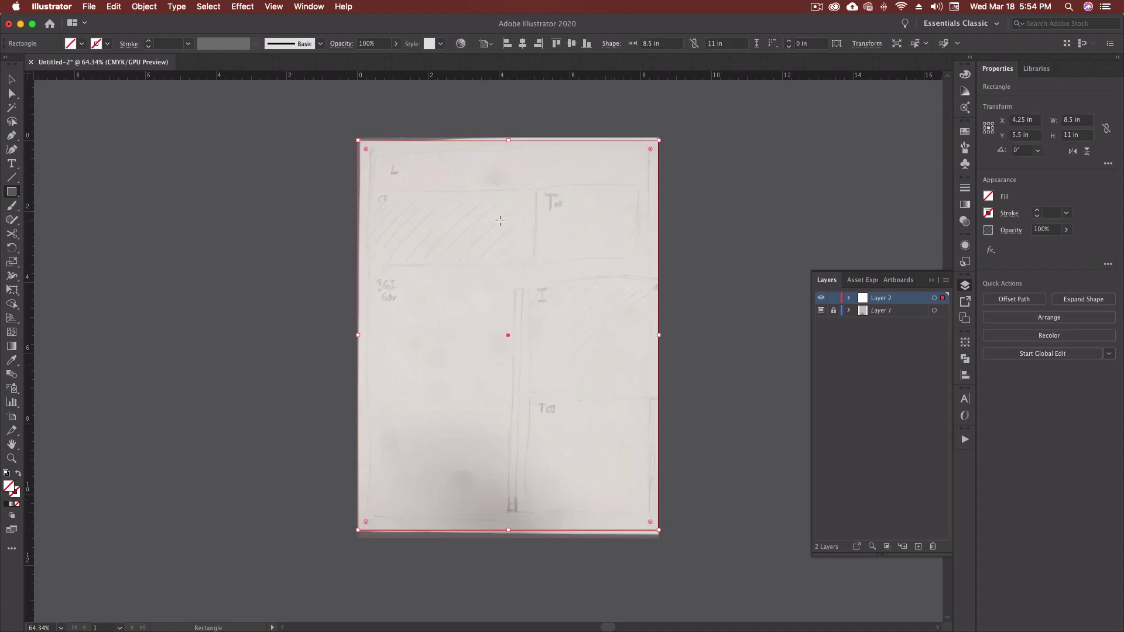
left_click(677, 189)
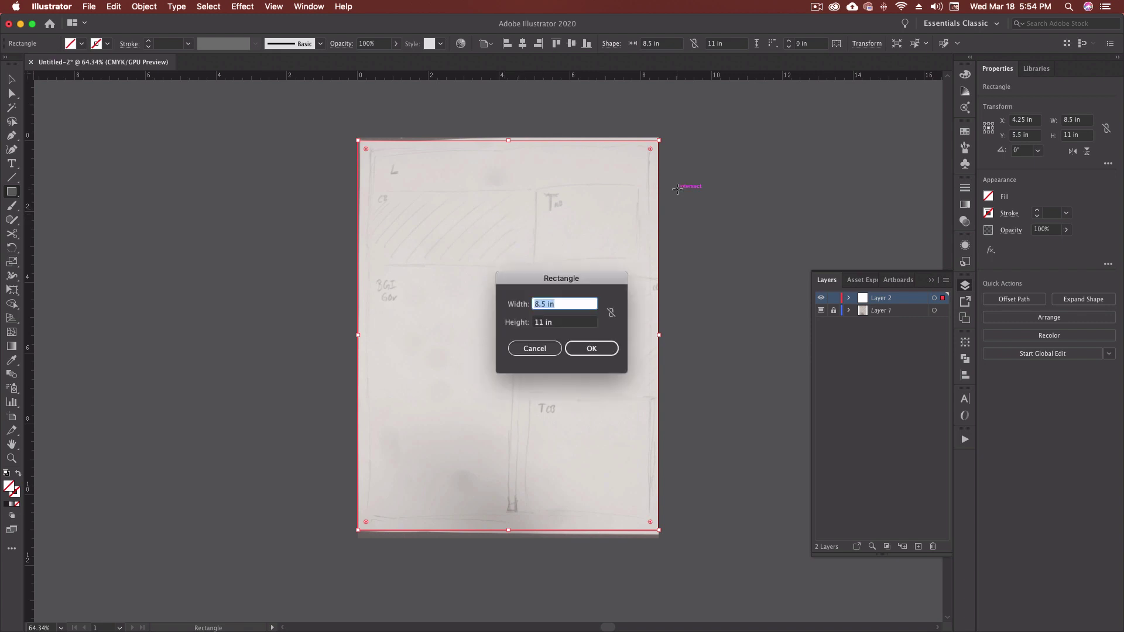
left_click(535, 349)
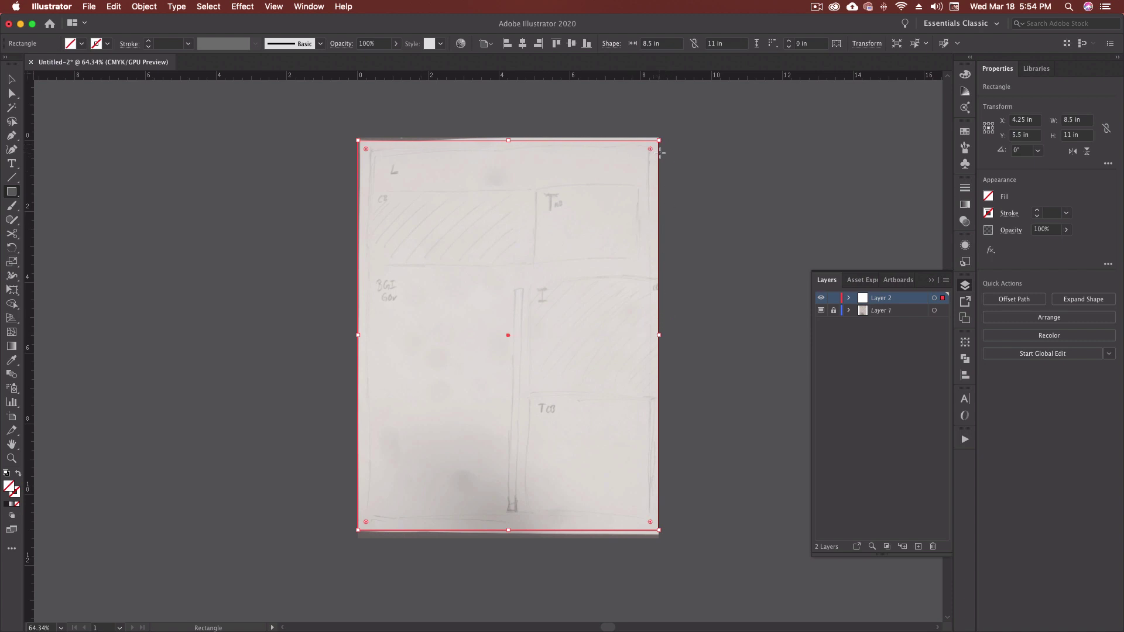
Step: Resize the rectangle to 8 in wide (8.5in-.5in) and 10.5 in tall (11in-.5in)
left_click(666, 42)
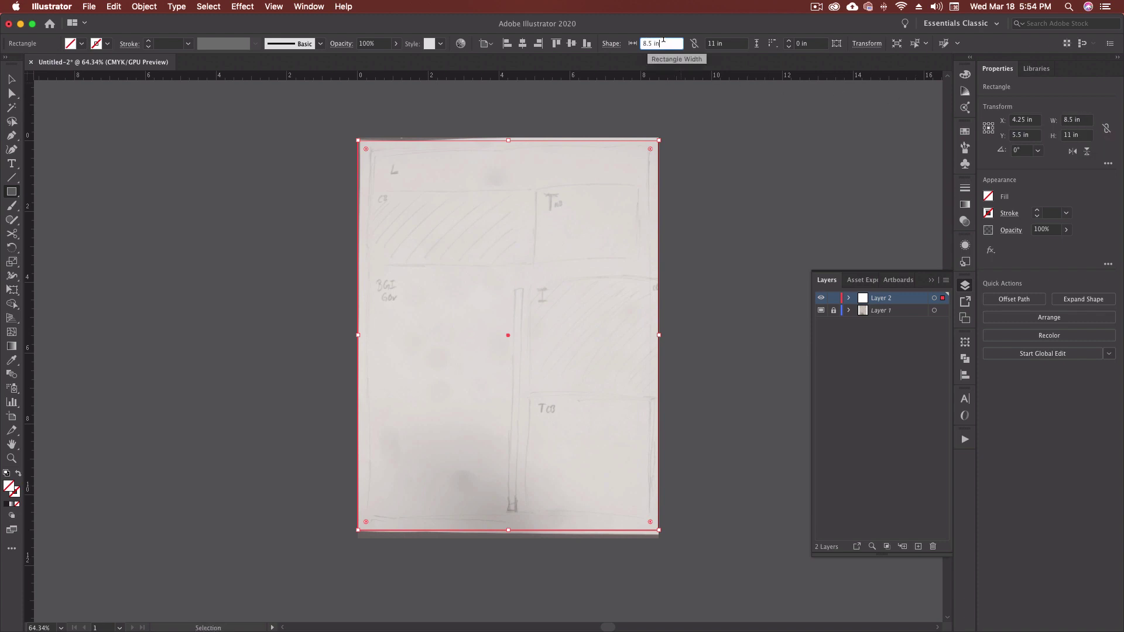
type("-.5in")
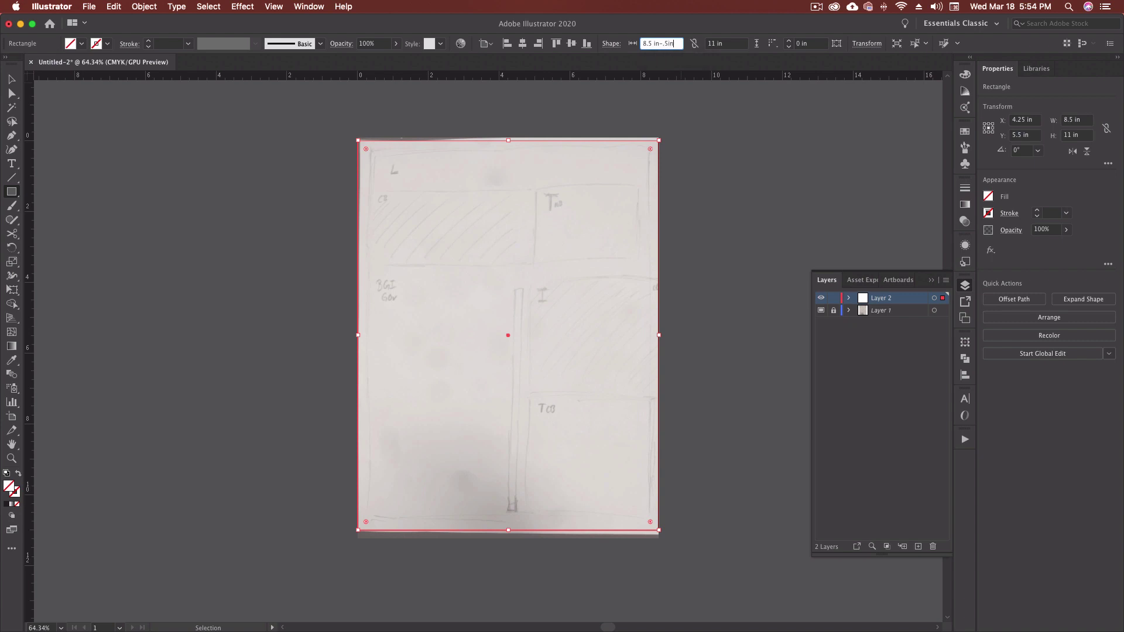
key("Tab")
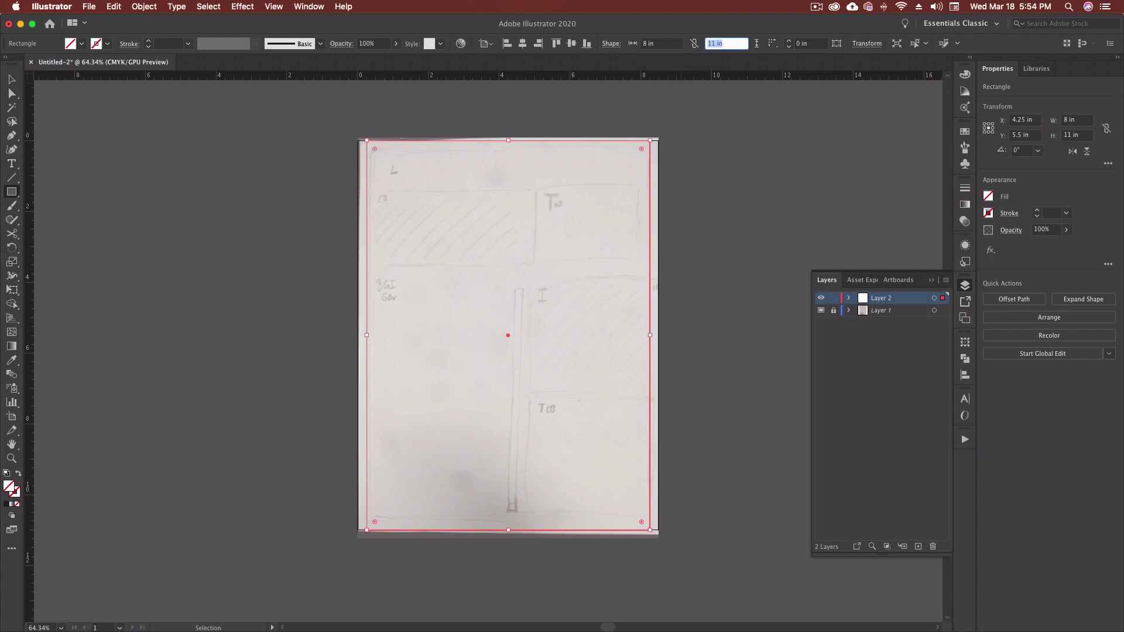
left_click(725, 44)
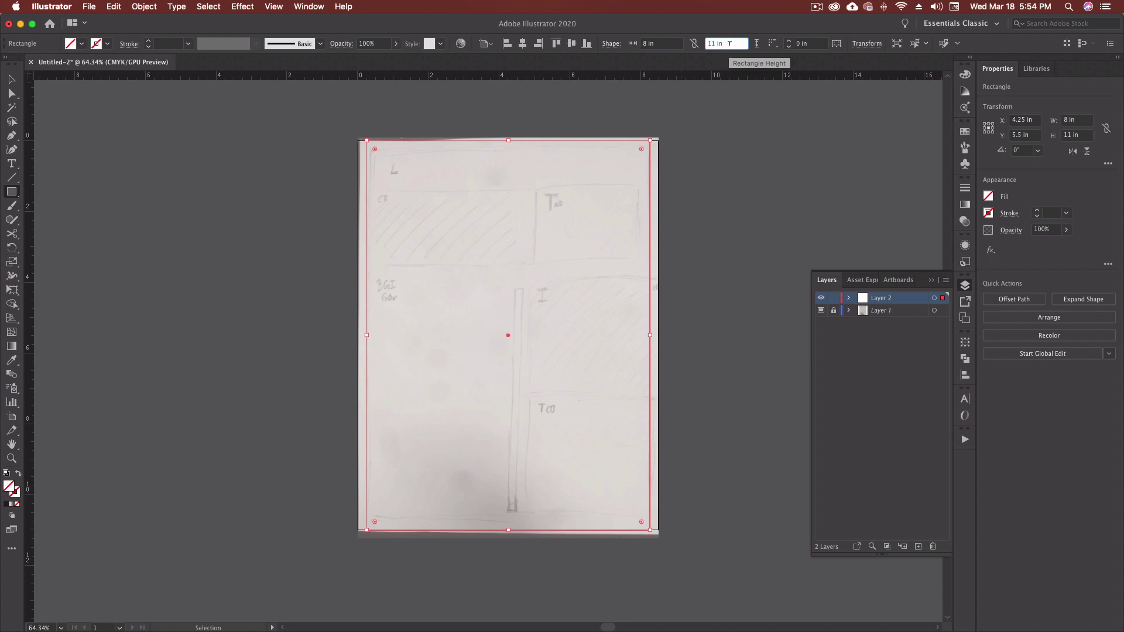
type("-.5in")
key("Tab")
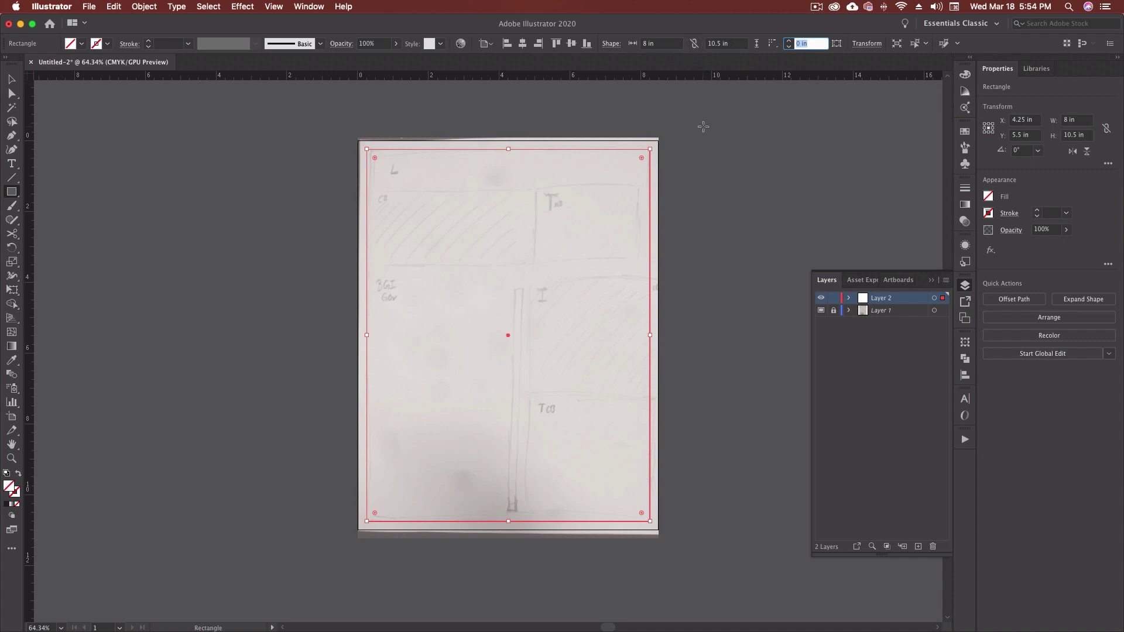
Step: Convert the 8 × 10.5 in margin rectangle into guides and deselect it
right_click(645, 151)
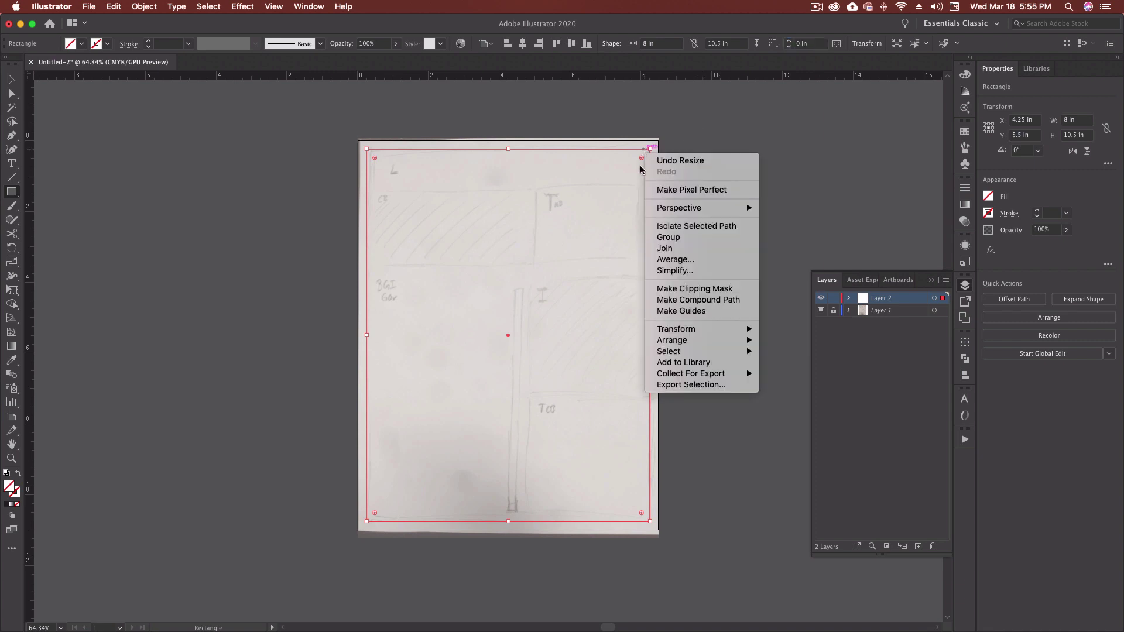
left_click(685, 312)
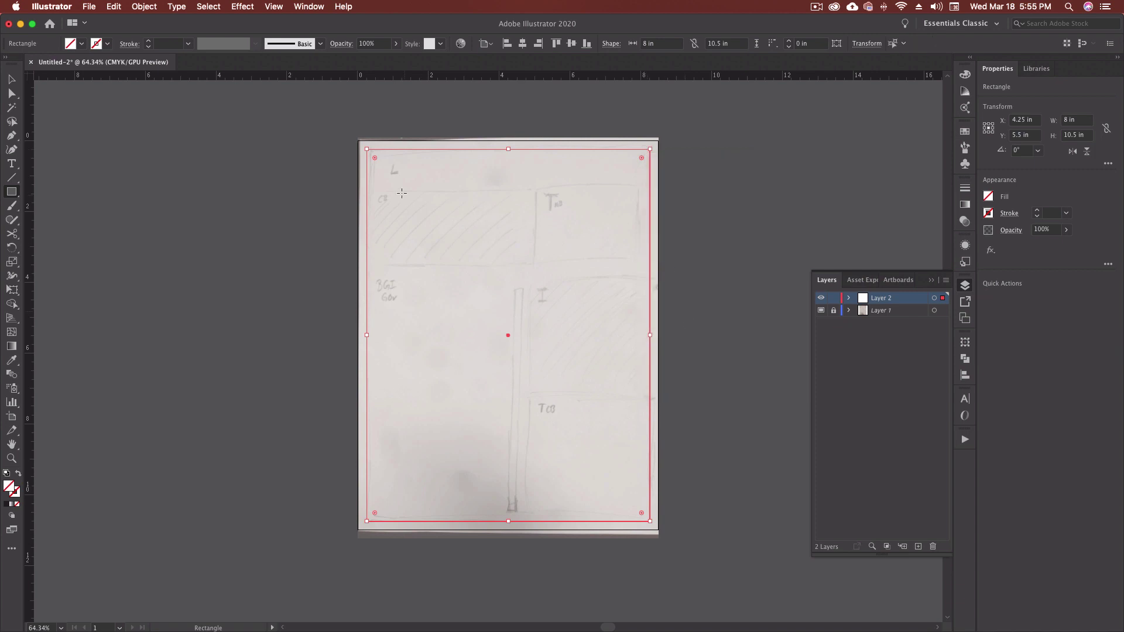
key("v")
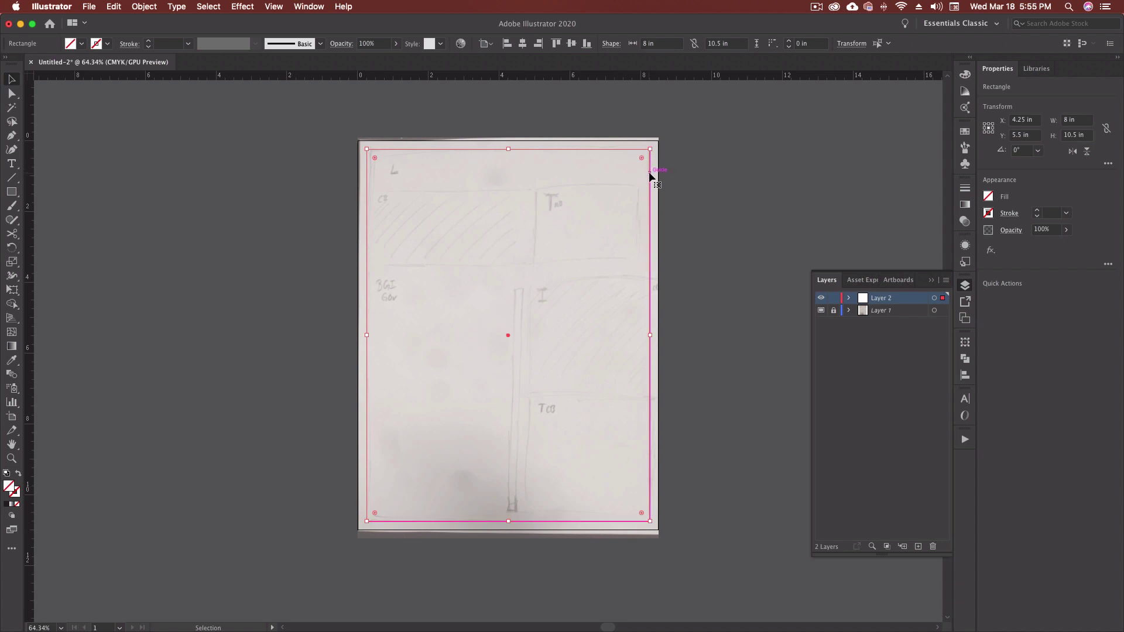
left_click(299, 153)
Step: Lock all guides and add a horizontal guide at the hatched box's top
left_click(273, 7)
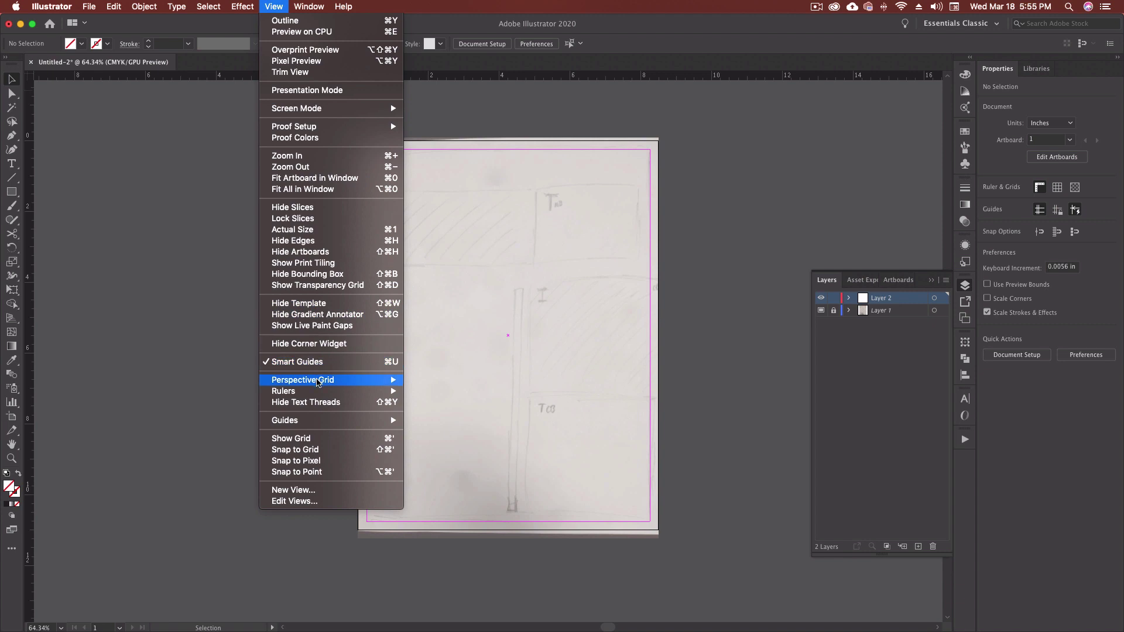
mouse_move(329, 420)
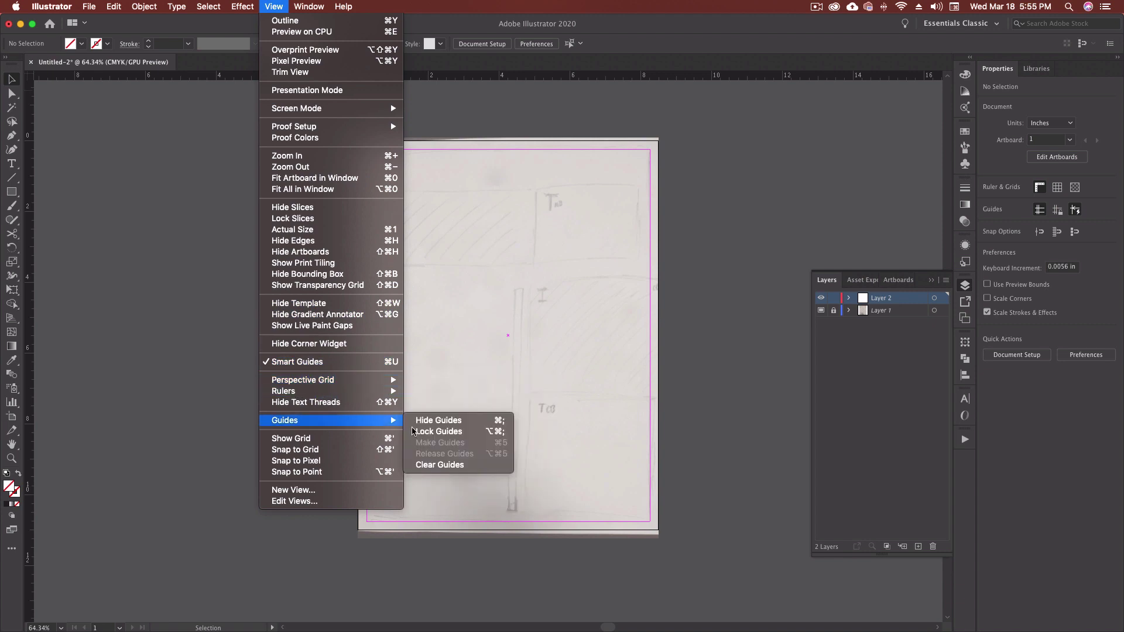
left_click(491, 432)
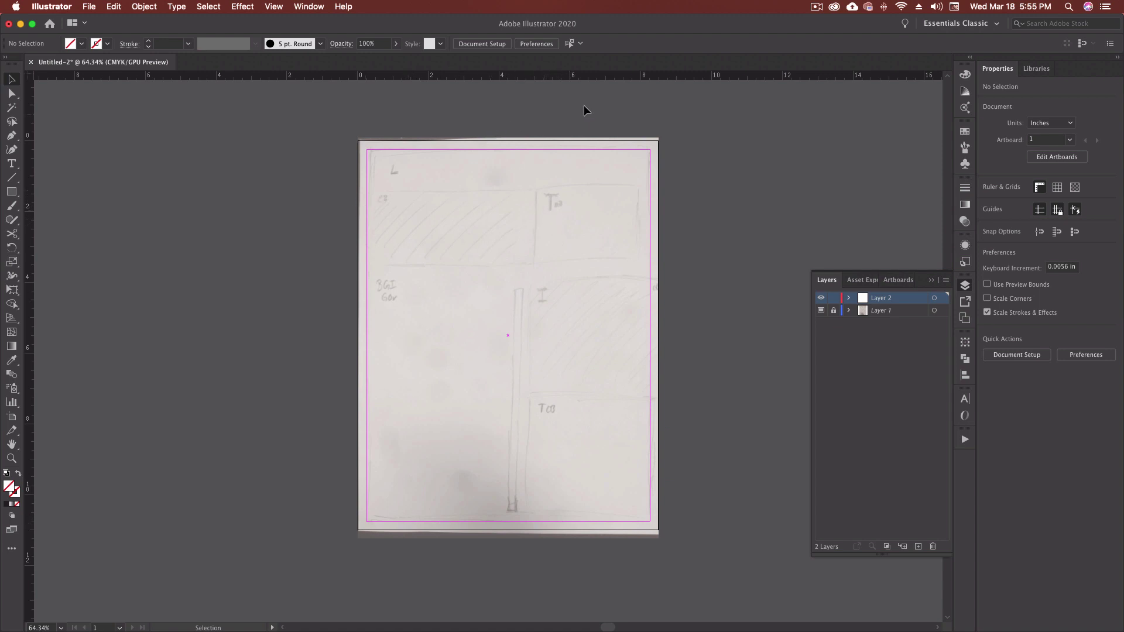
left_click_drag(605, 75, 595, 190)
Step: Add guides at the hatched box's bottom, the page's centre divide, and above the bottom box row
left_click_drag(573, 74, 586, 267)
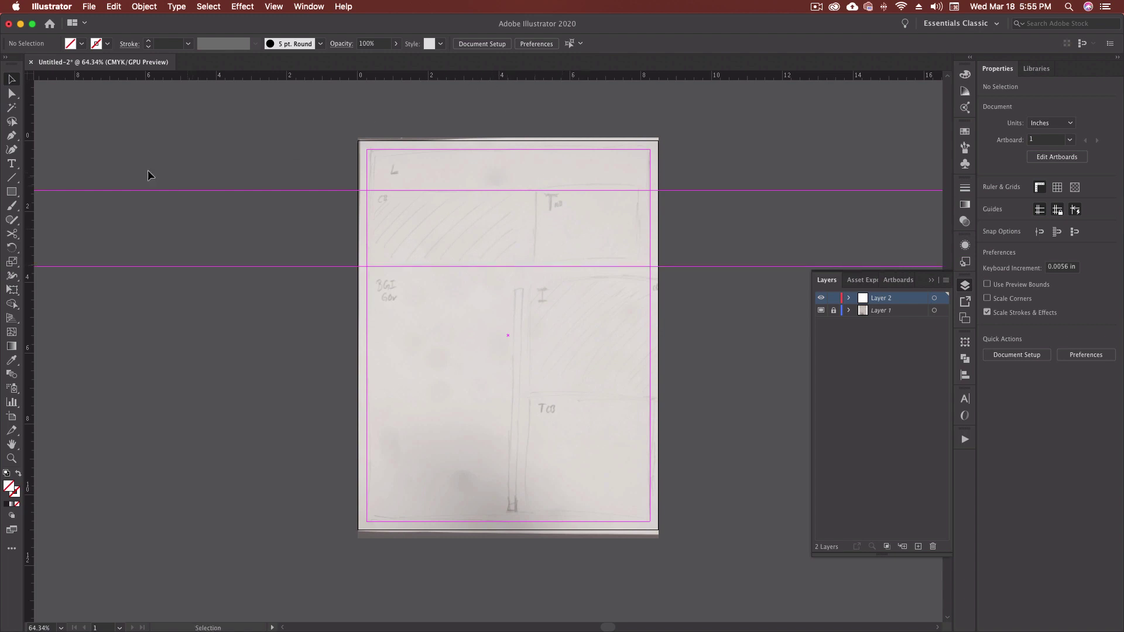
left_click_drag(33, 136, 535, 176)
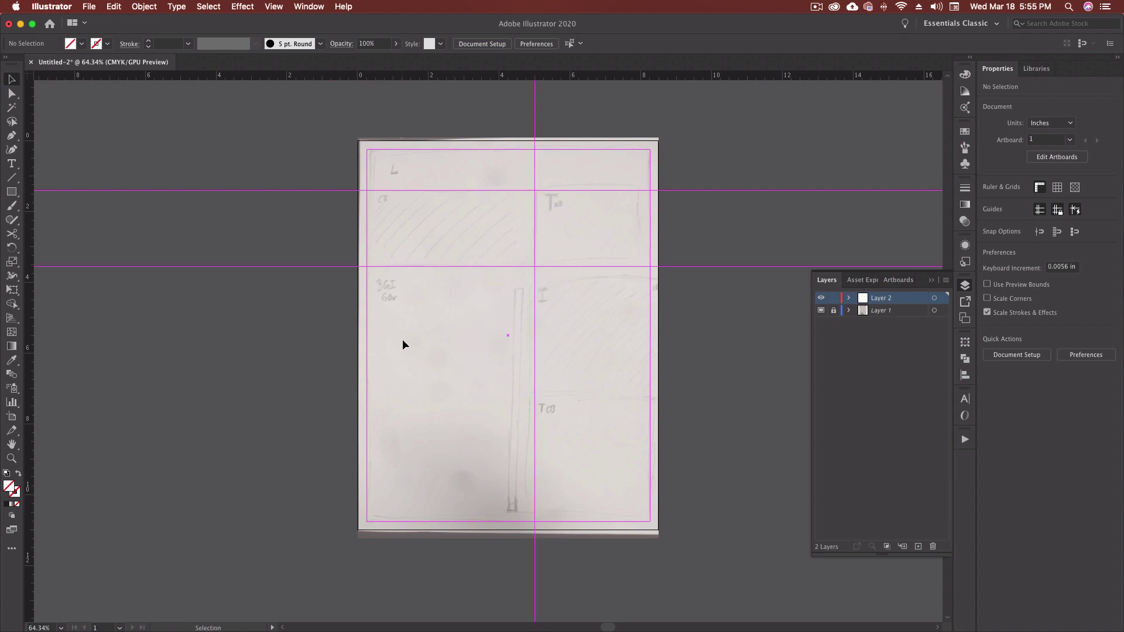
left_click_drag(641, 75, 641, 395)
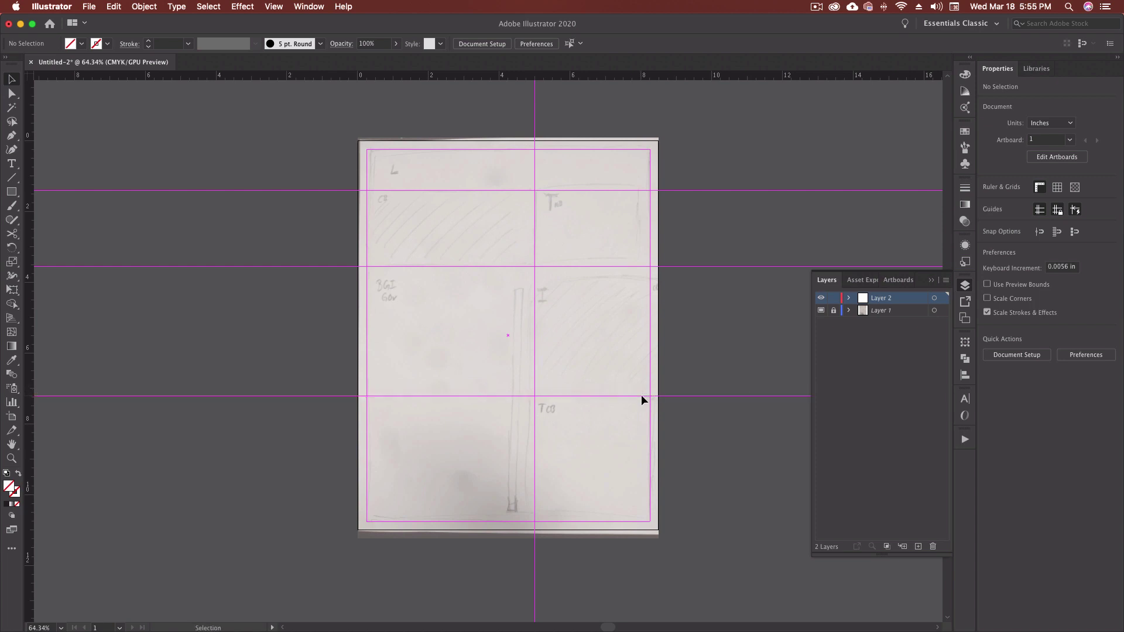
scroll(631, 363, "left", 2)
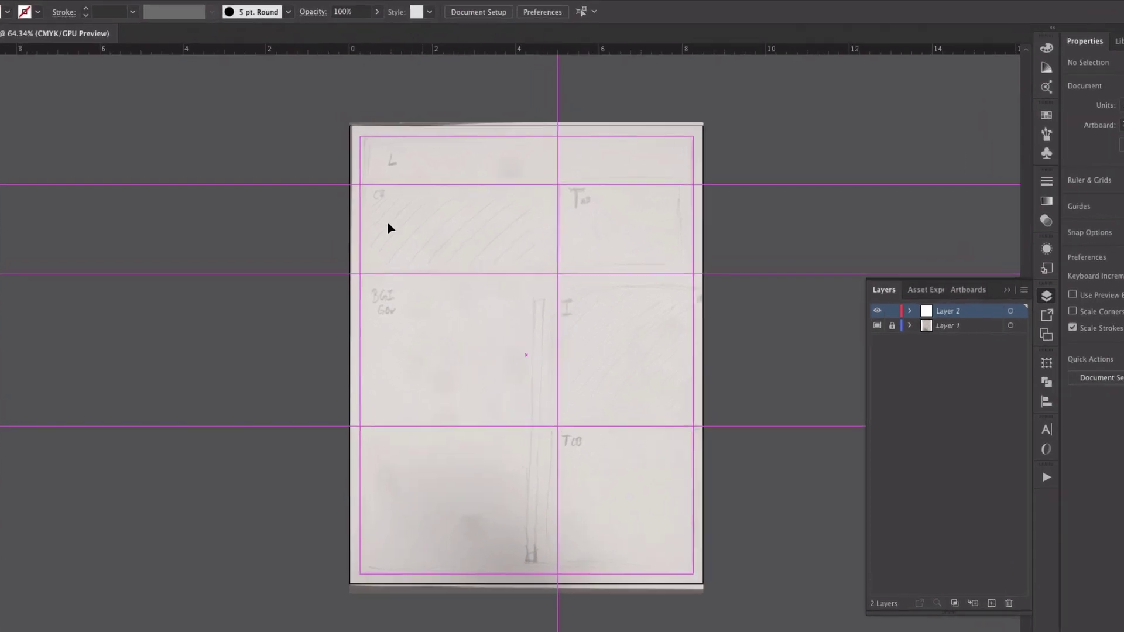
Step: Draw a rectangle spanning the top-left guide cell and fill it with a blue swatch
key("m")
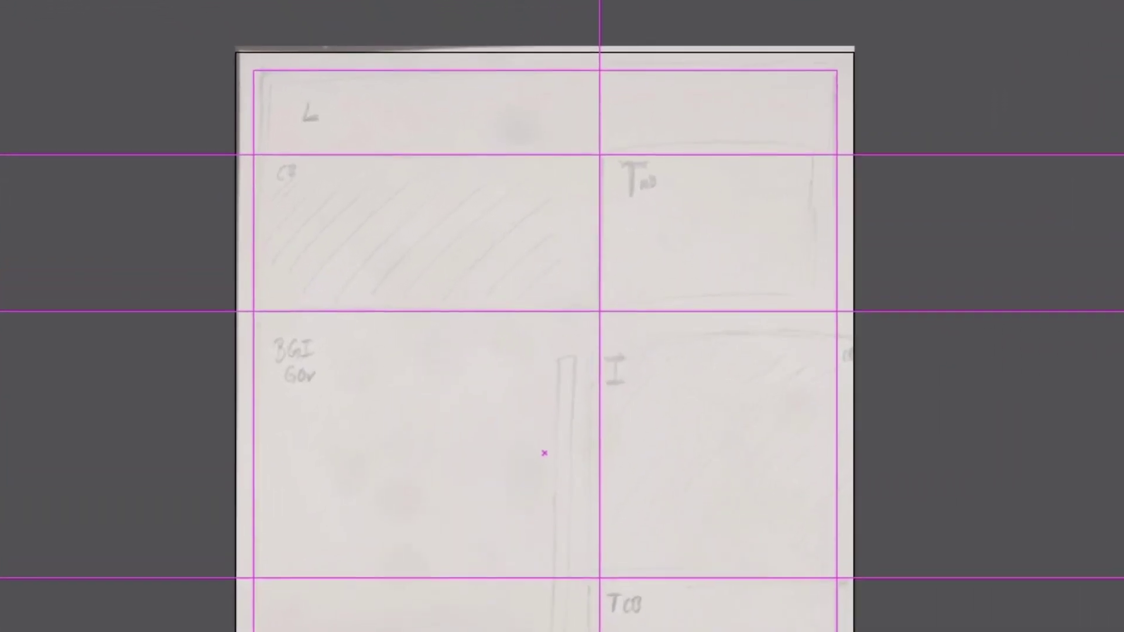
key("ctrl+equal")
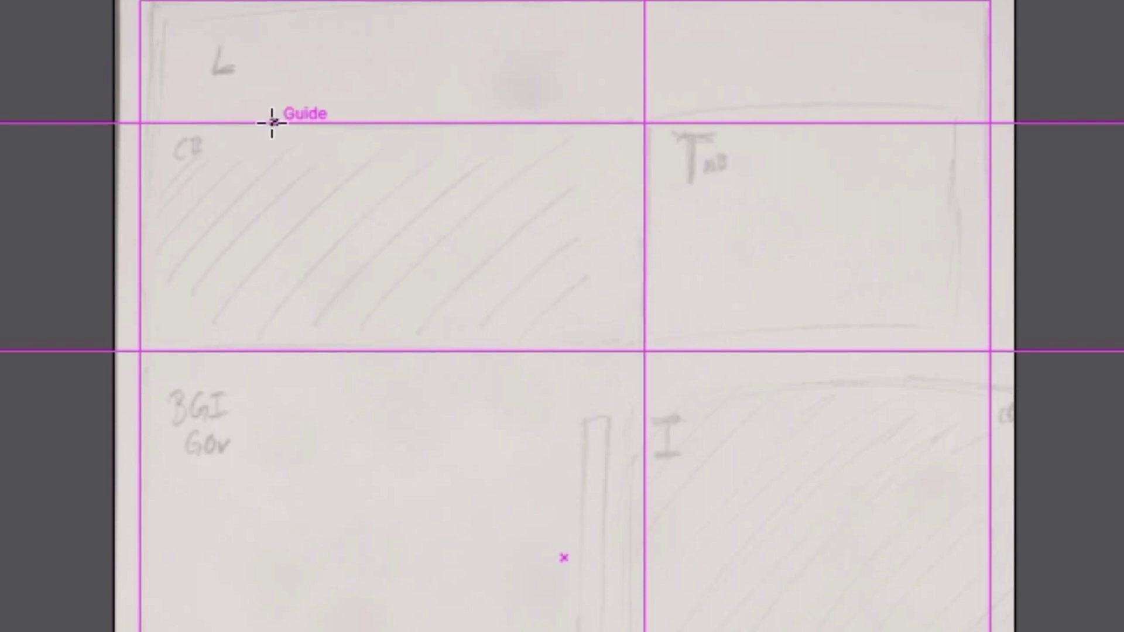
mouse_move(140, 123)
left_mouse_down()
mouse_move(622, 350)
mouse_move(631, 339)
mouse_move(641, 348)
left_mouse_up()
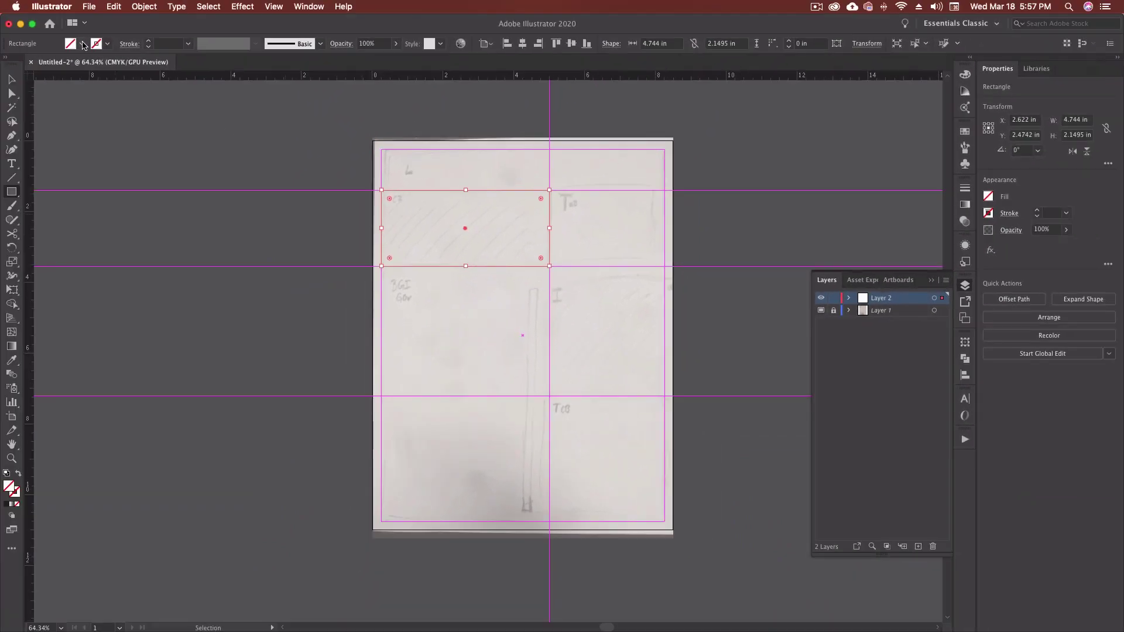
left_click(83, 43)
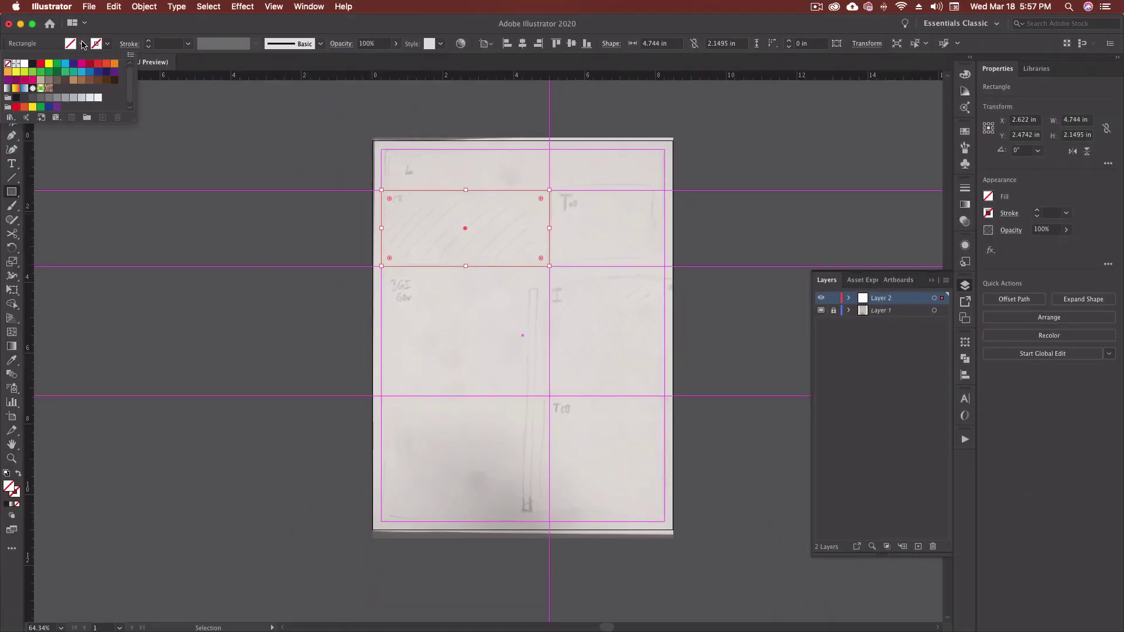
left_click(81, 71)
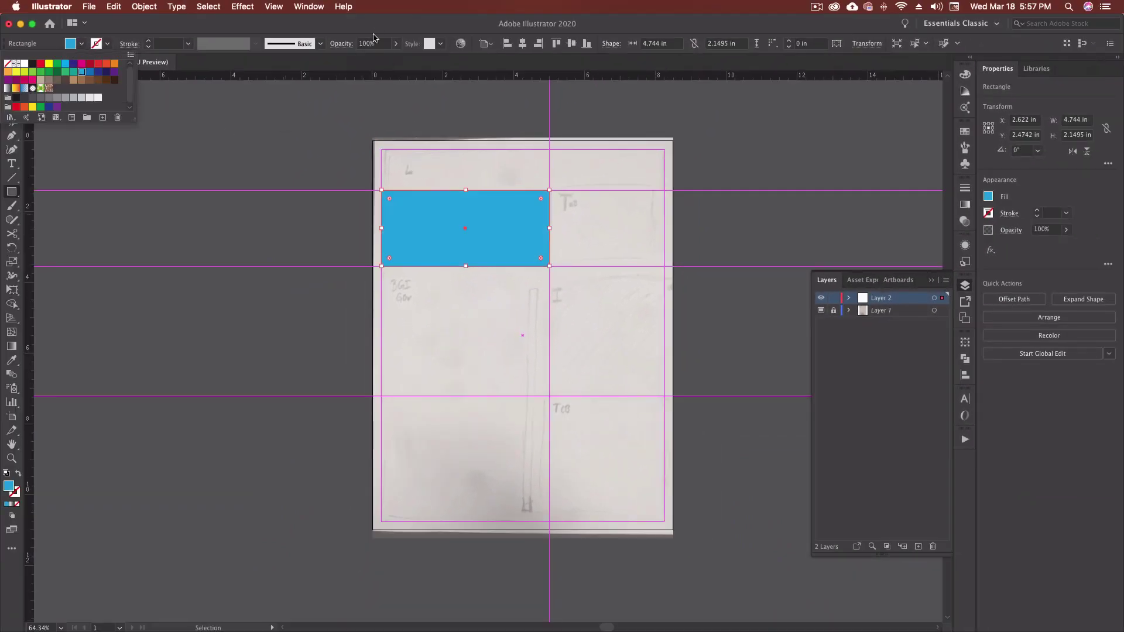
key("Escape")
left_click(11, 79)
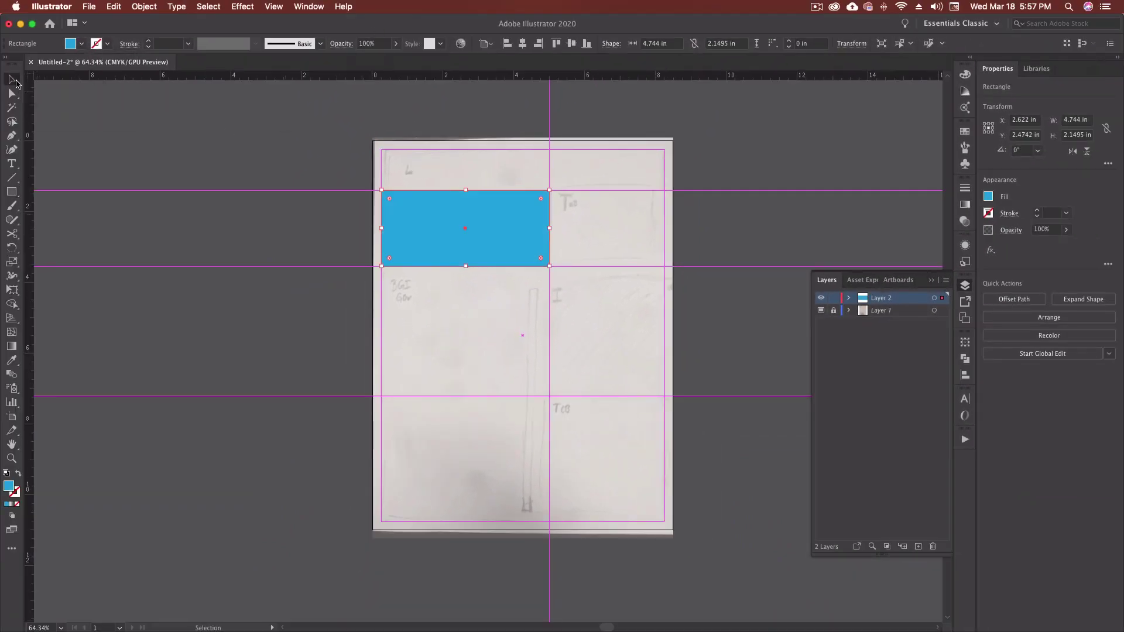
left_click(346, 171)
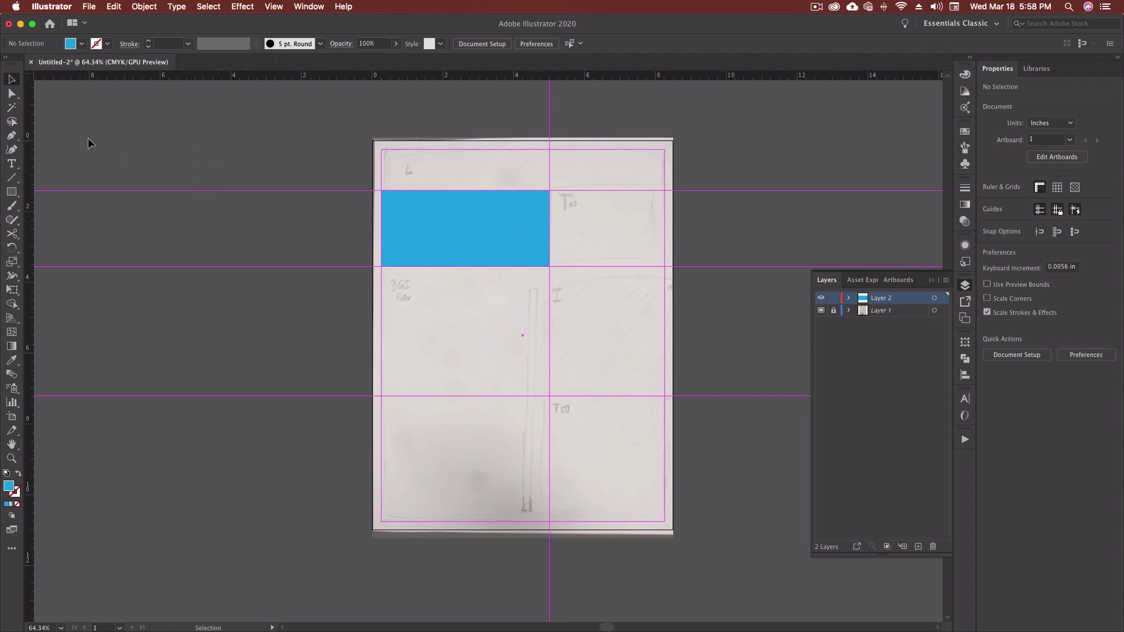
Step: Add guides at the blue block's top, bottom and right edges, undoing the stray duplicates
left_click_drag(31, 99, 260, 107)
left_click_drag(444, 113, 556, 126)
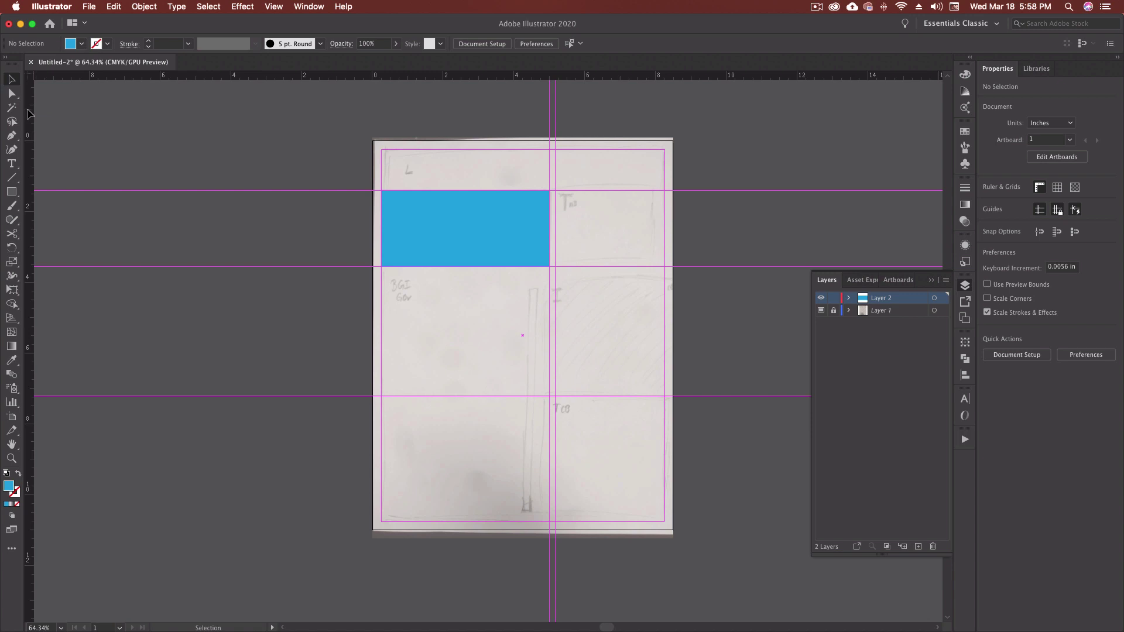
left_click_drag(28, 113, 510, 136)
left_click_drag(644, 146, 661, 145)
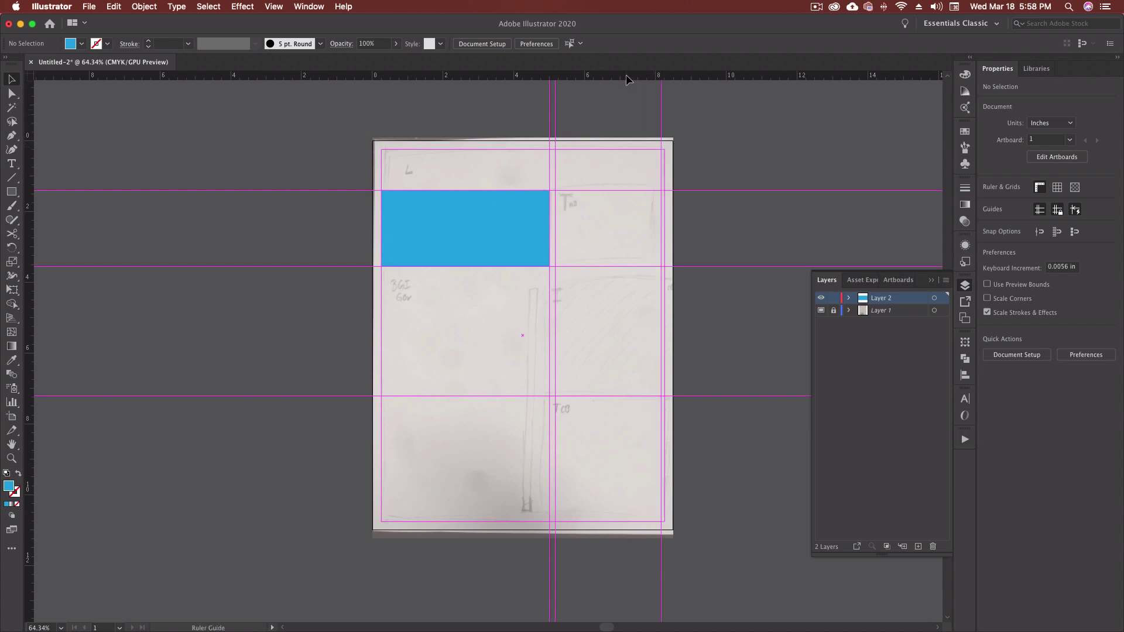
left_click_drag(634, 196, 634, 195)
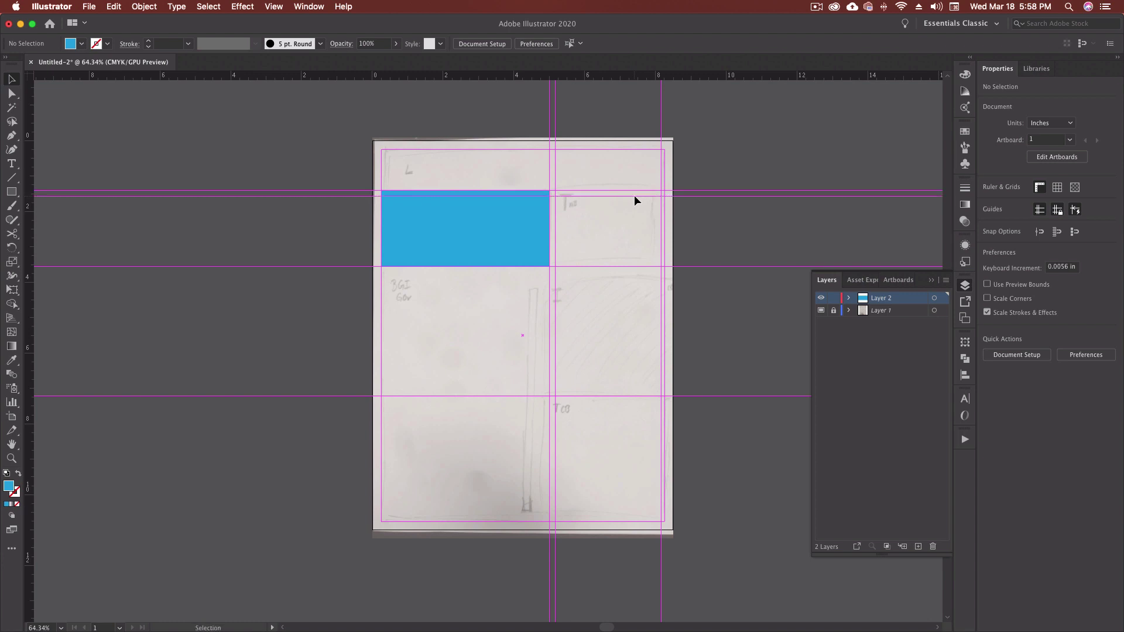
left_click_drag(622, 255, 623, 261)
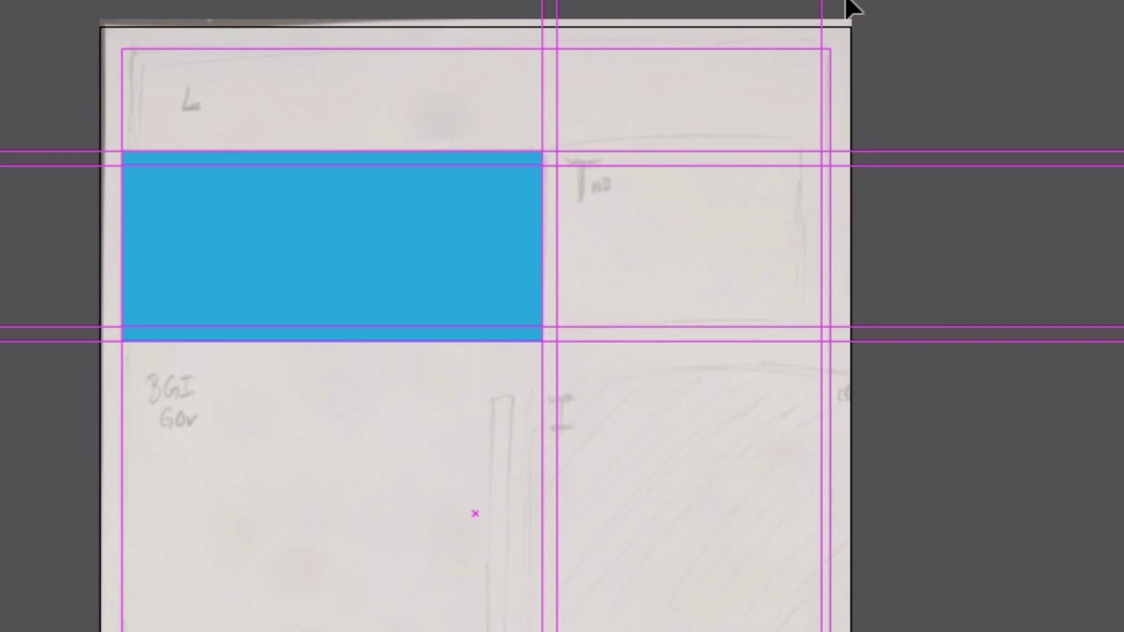
key("ctrl+z")
key("ctrl+z")
key("ctrl+z")
key("ctrl+z")
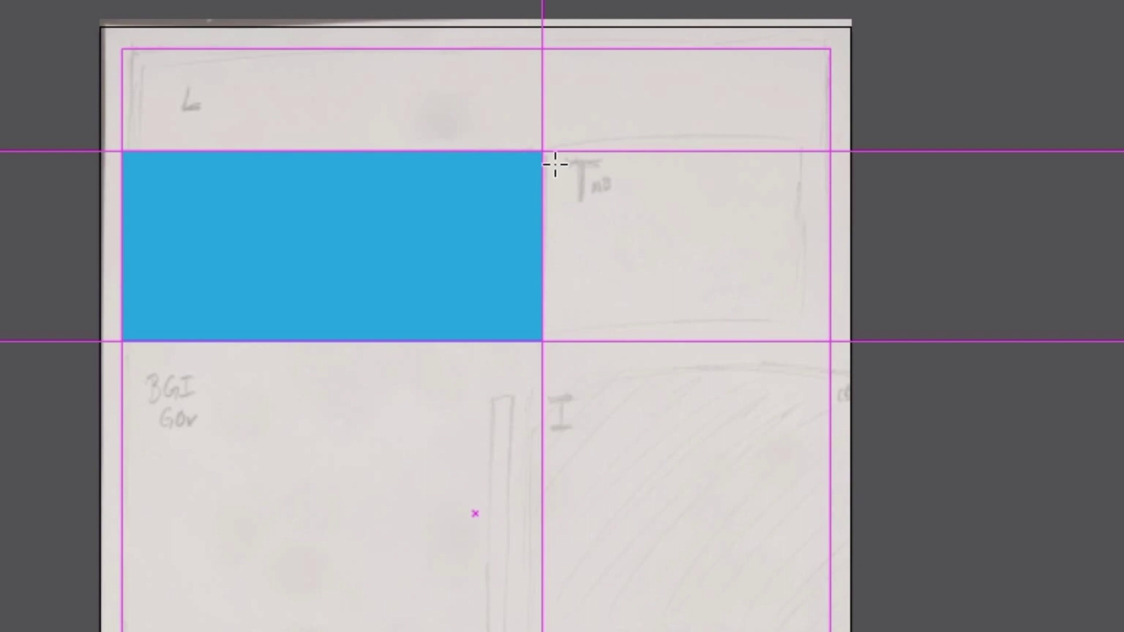
Step: Draw a rectangle in the cell beside the blue block and convert it into guides
mouse_move(554, 164)
left_mouse_down()
mouse_move(715, 286)
mouse_move(816, 328)
left_mouse_up()
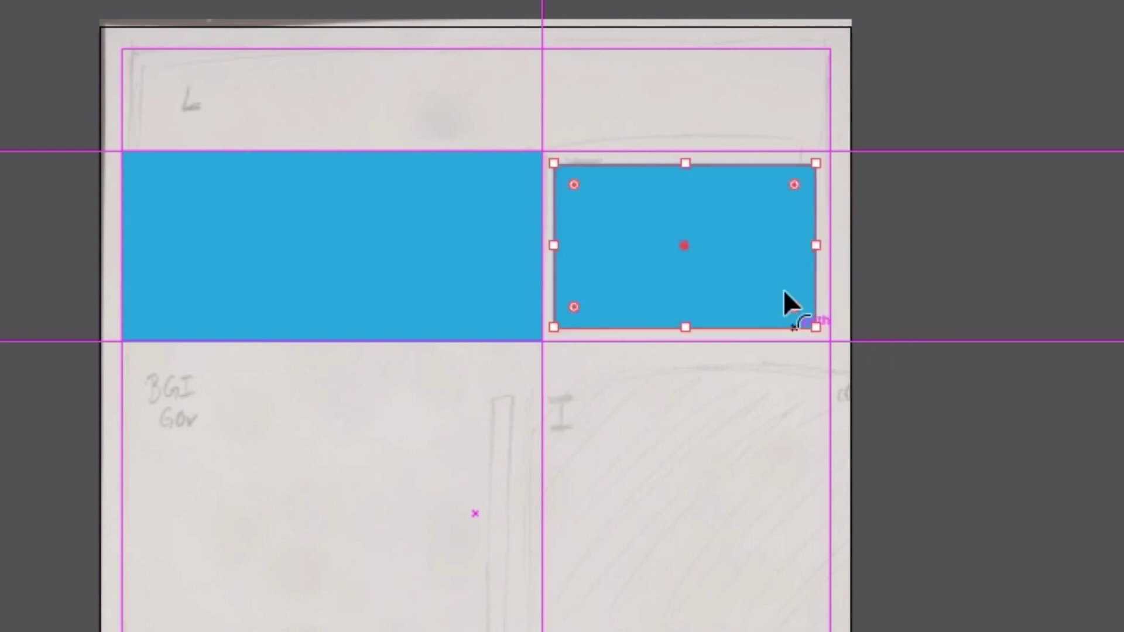
right_click(718, 223)
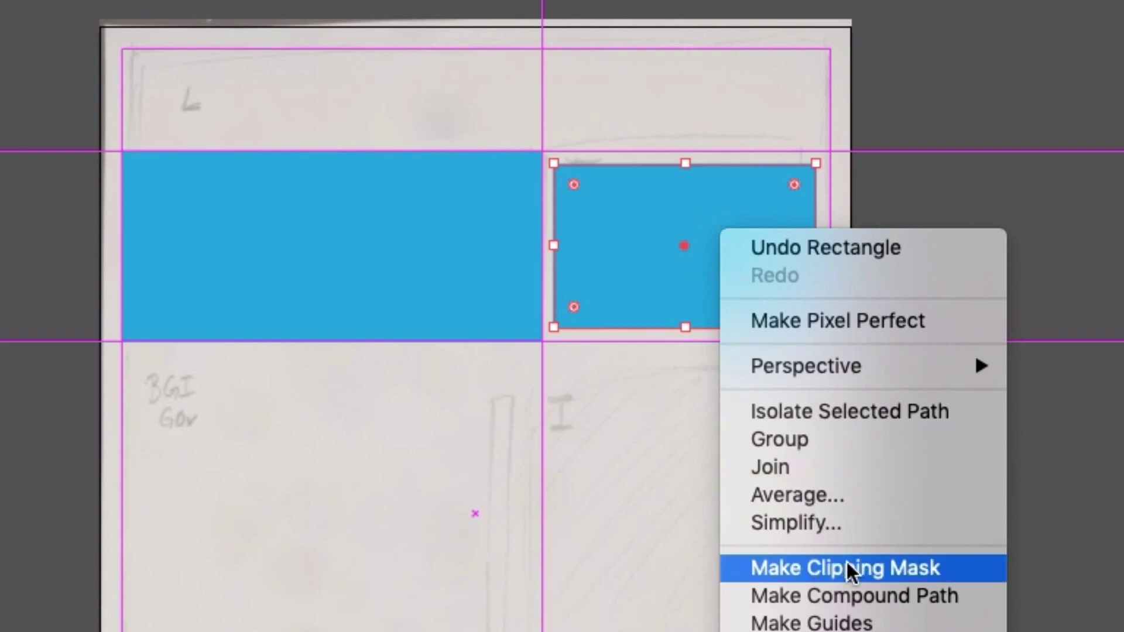
left_click(884, 624)
Step: Create a text area filled with Lorem ipsum placeholder text inside the new guide box
key("t")
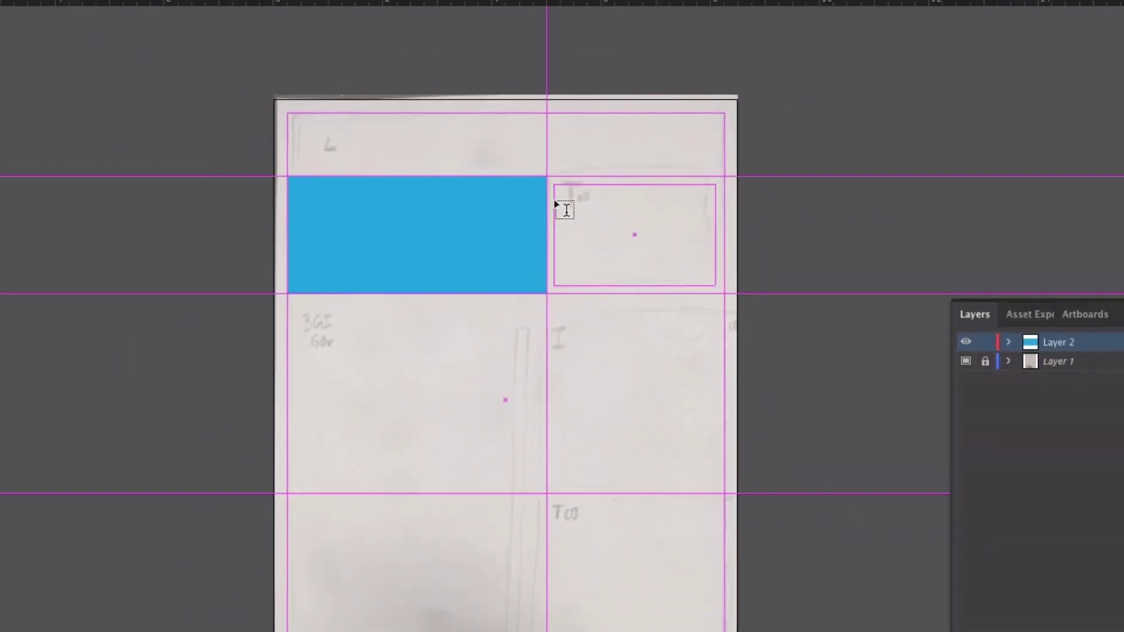
left_click_drag(554, 177, 684, 267)
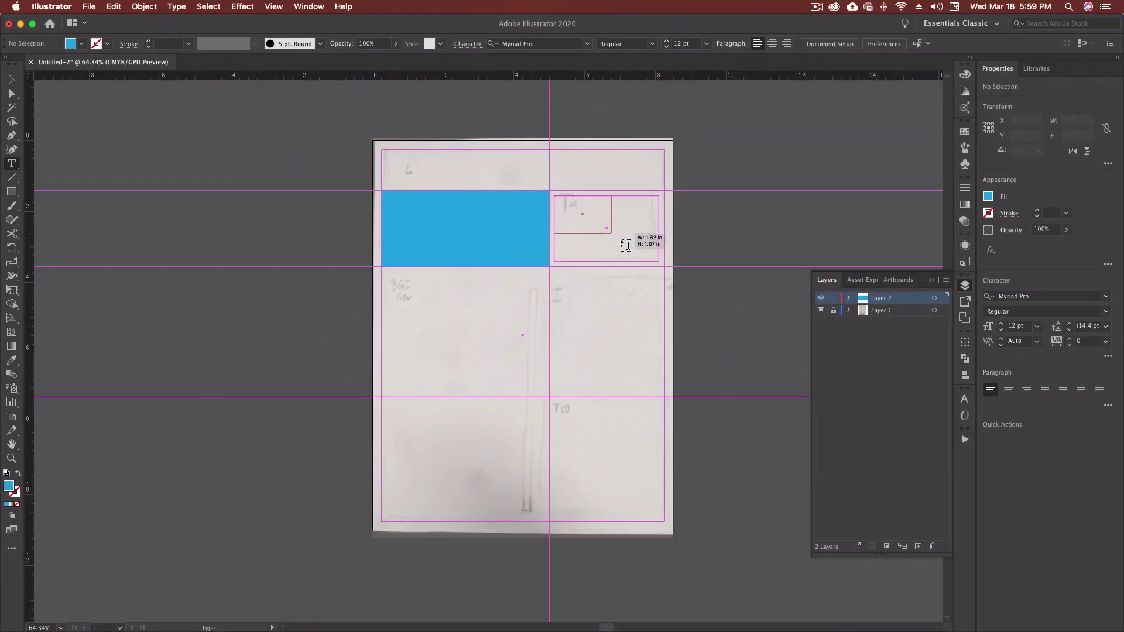
left_click_drag(627, 245, 660, 261)
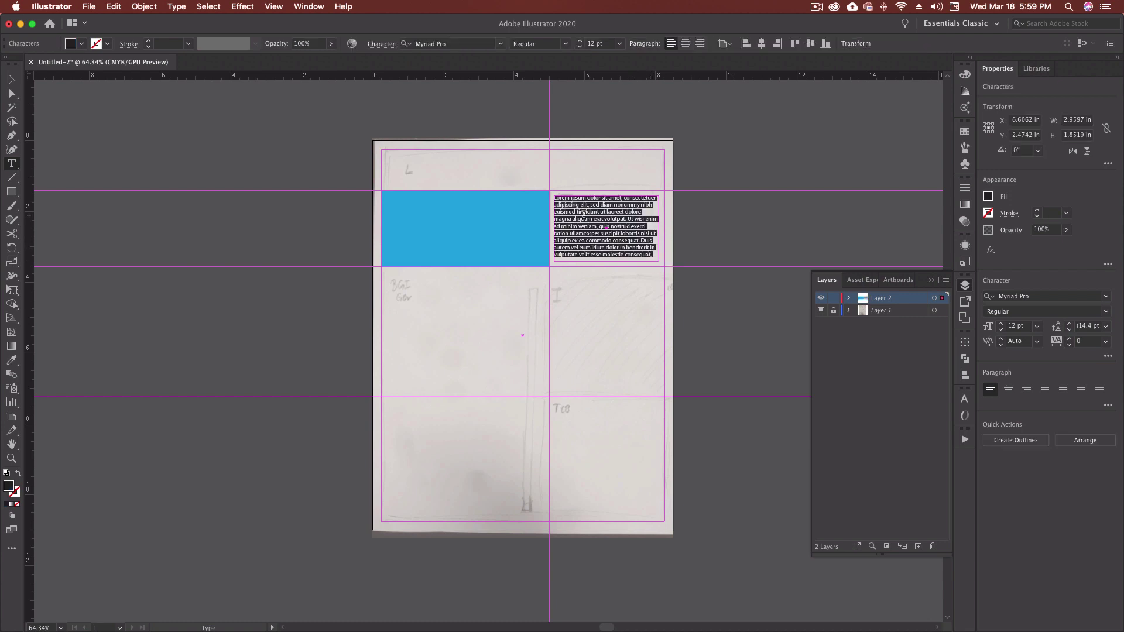
left_click(11, 79)
left_click(755, 252)
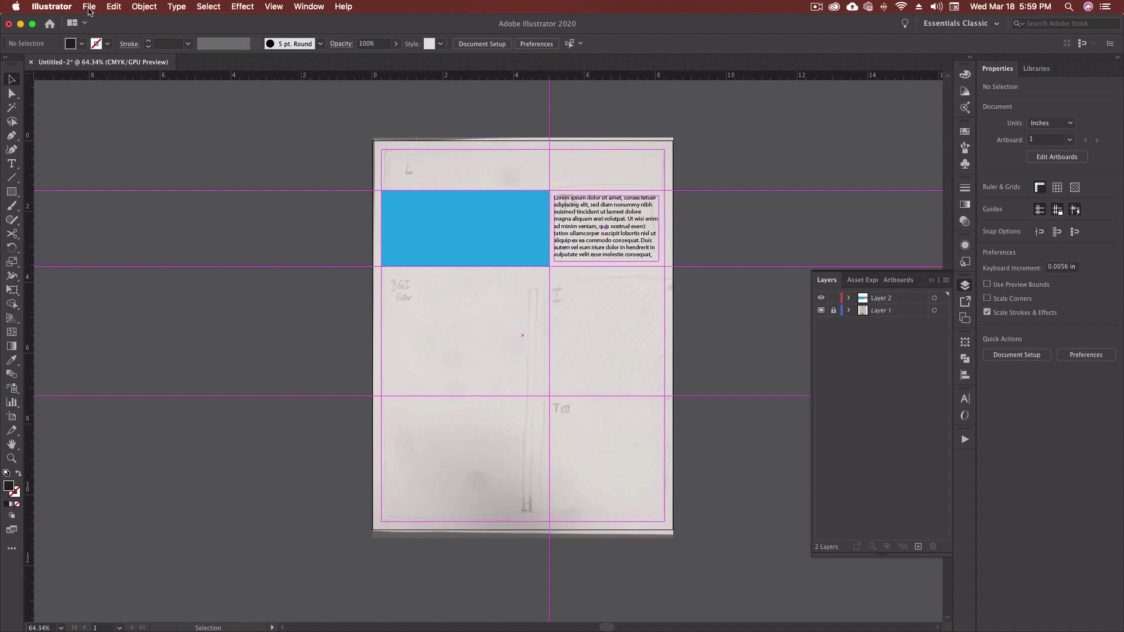
left_click(89, 7)
Step: Place AG logo 1 - IG mockup.jpg from Documents > Logo Concepts > AG Logo
left_click(120, 180)
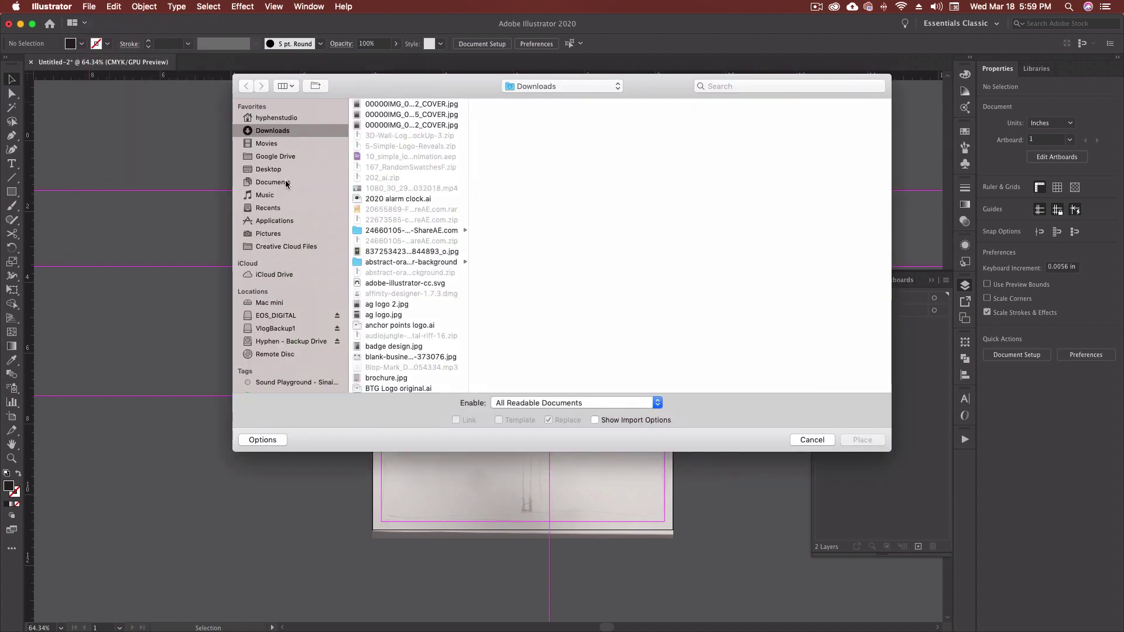
left_click(286, 183)
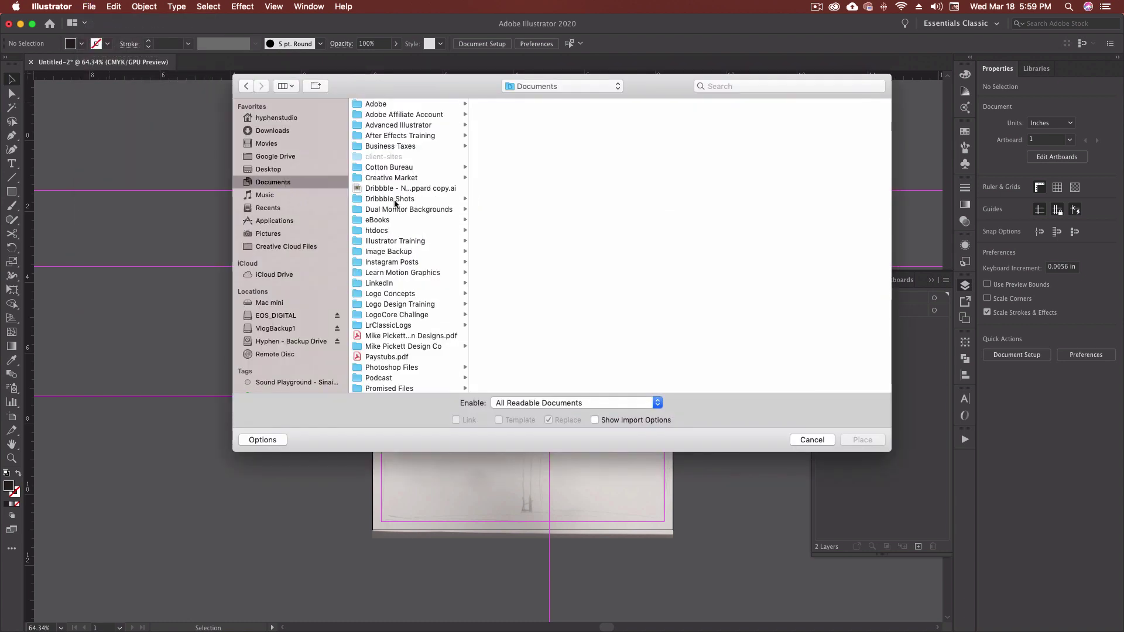
left_click(415, 294)
left_click(524, 136)
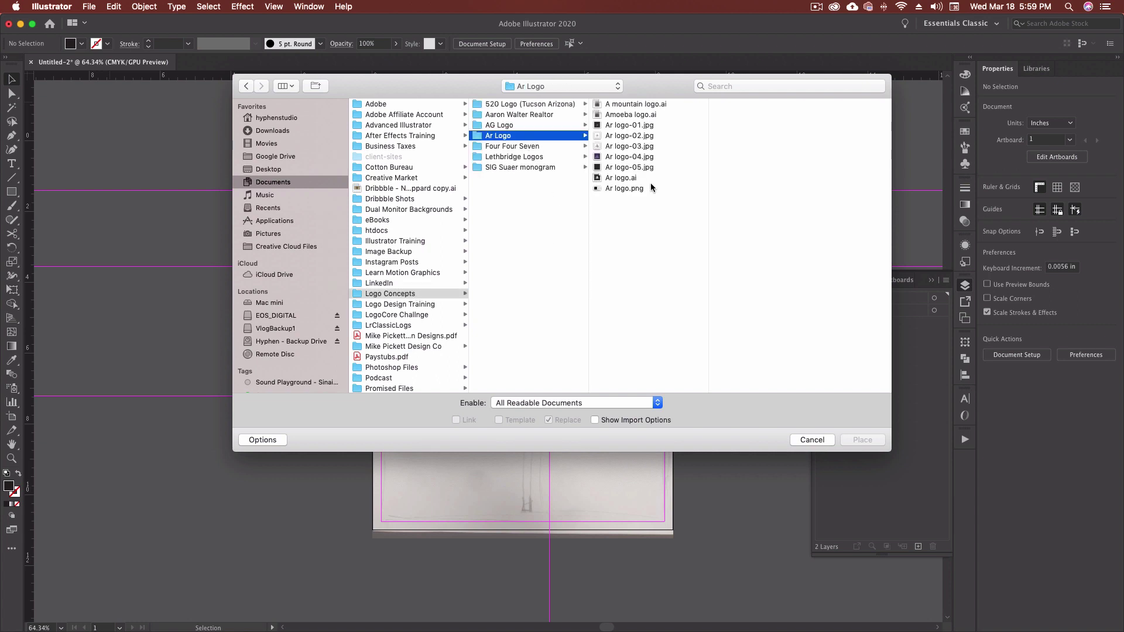
left_click(564, 126)
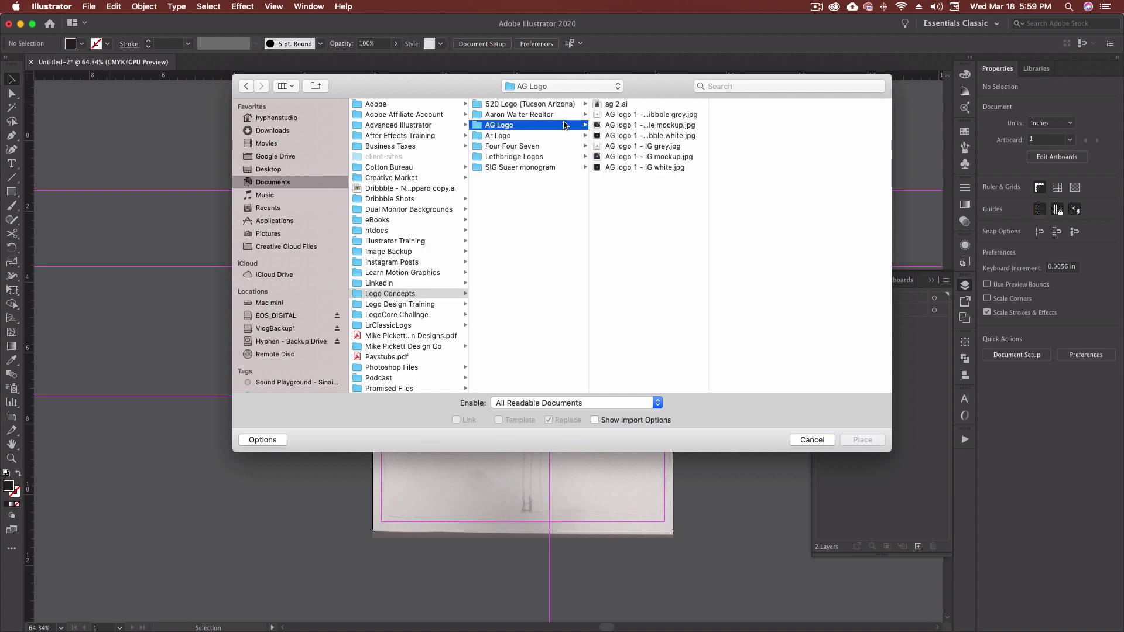
left_click(623, 156)
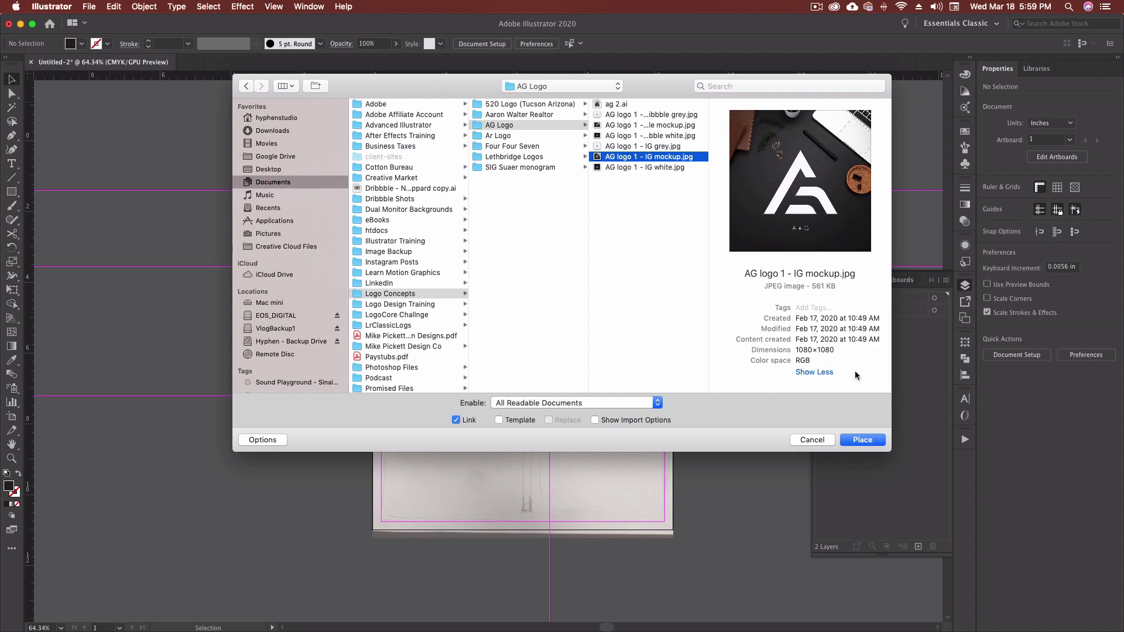
left_click(863, 440)
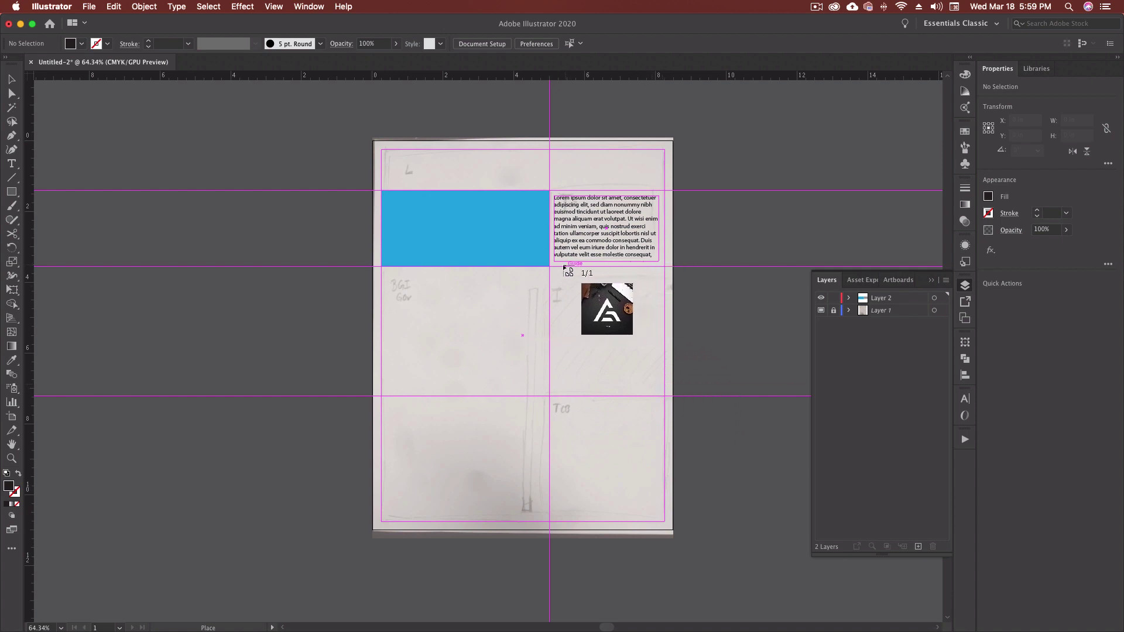
Step: Drag out the logo photo below the text box and align their horizontal centres
left_click_drag(549, 266, 678, 396)
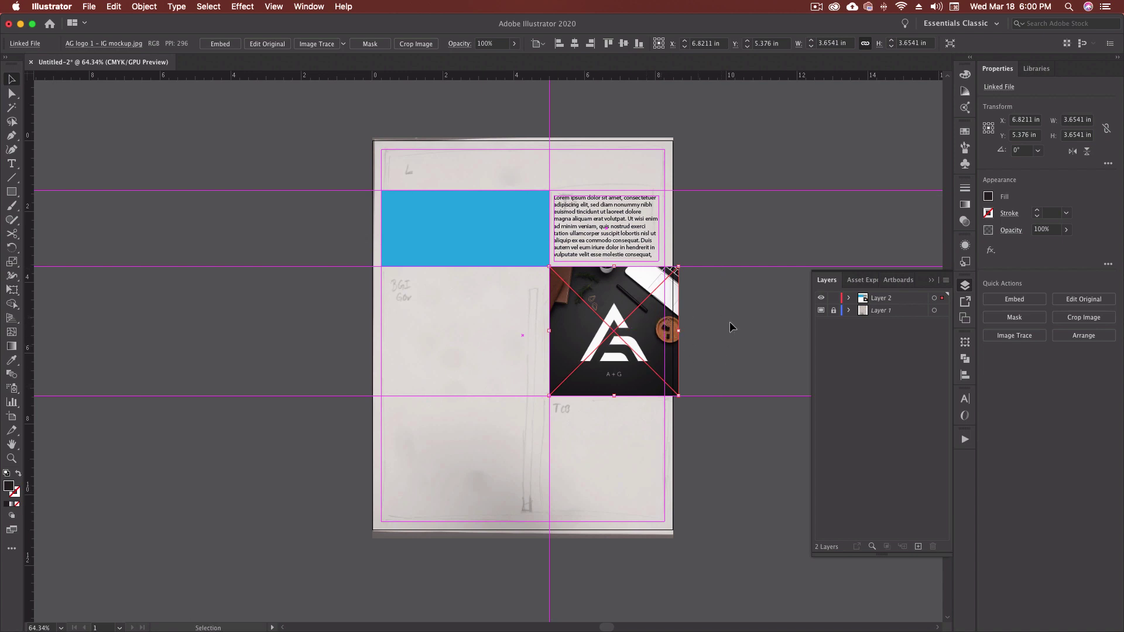
left_click(625, 237, "shift")
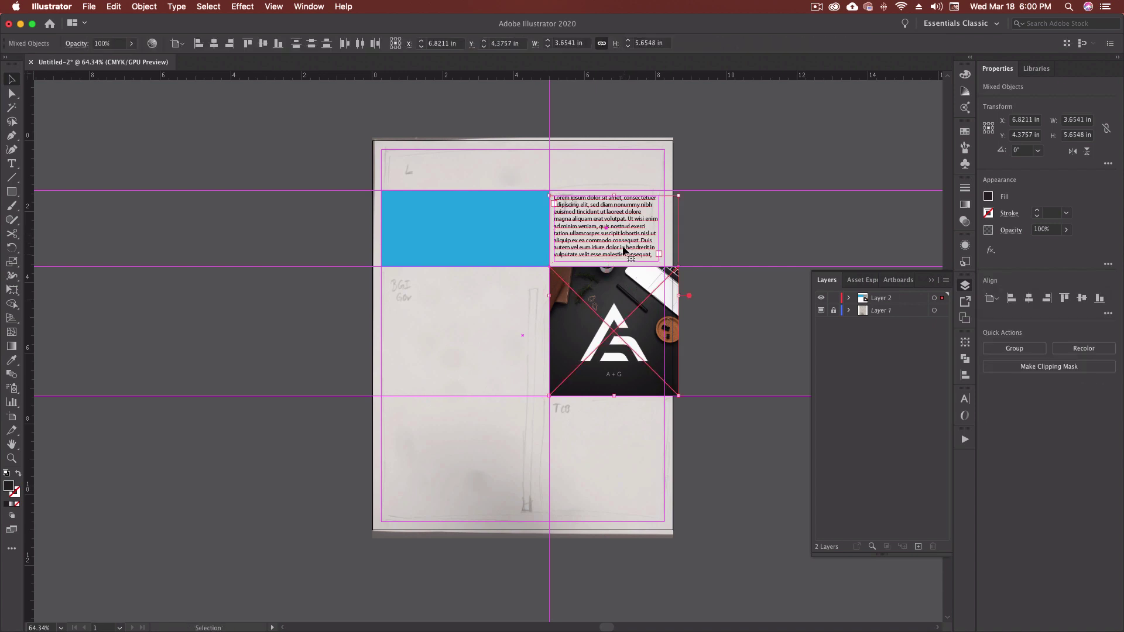
left_click(215, 43)
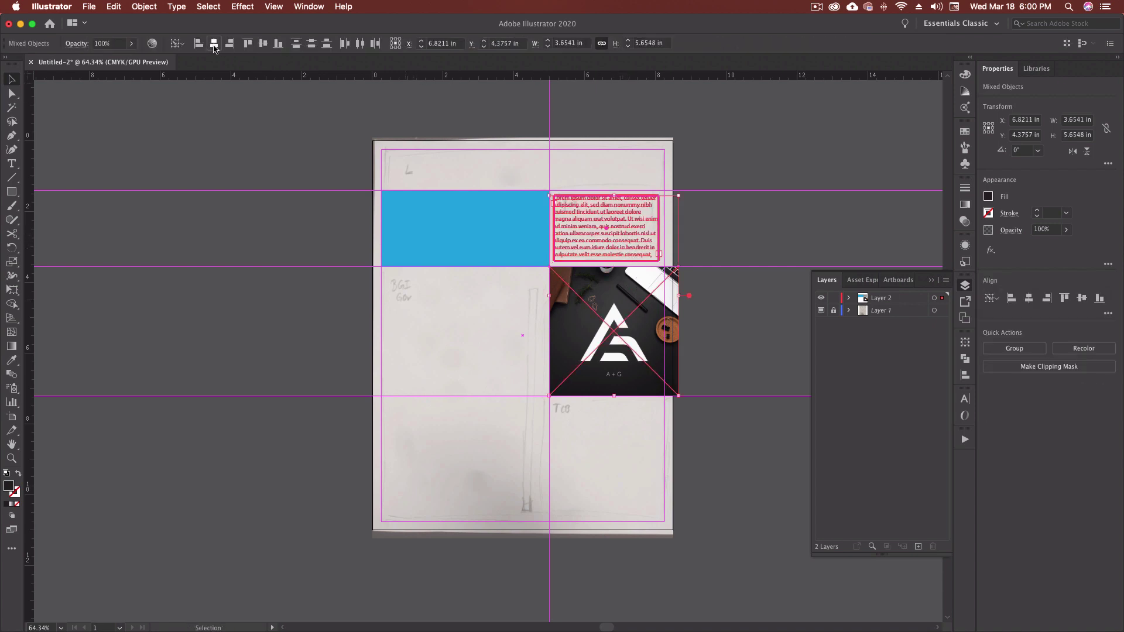
left_click(764, 338)
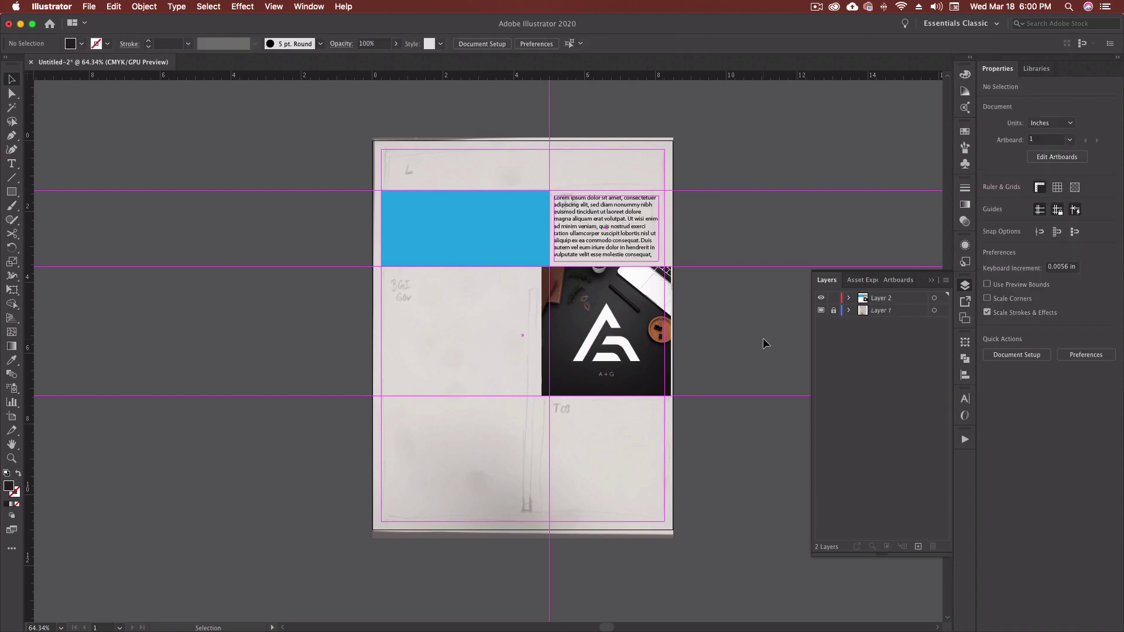
Step: Draw a frame over the guide cell and make a clipping mask of the photo
left_click(11, 192)
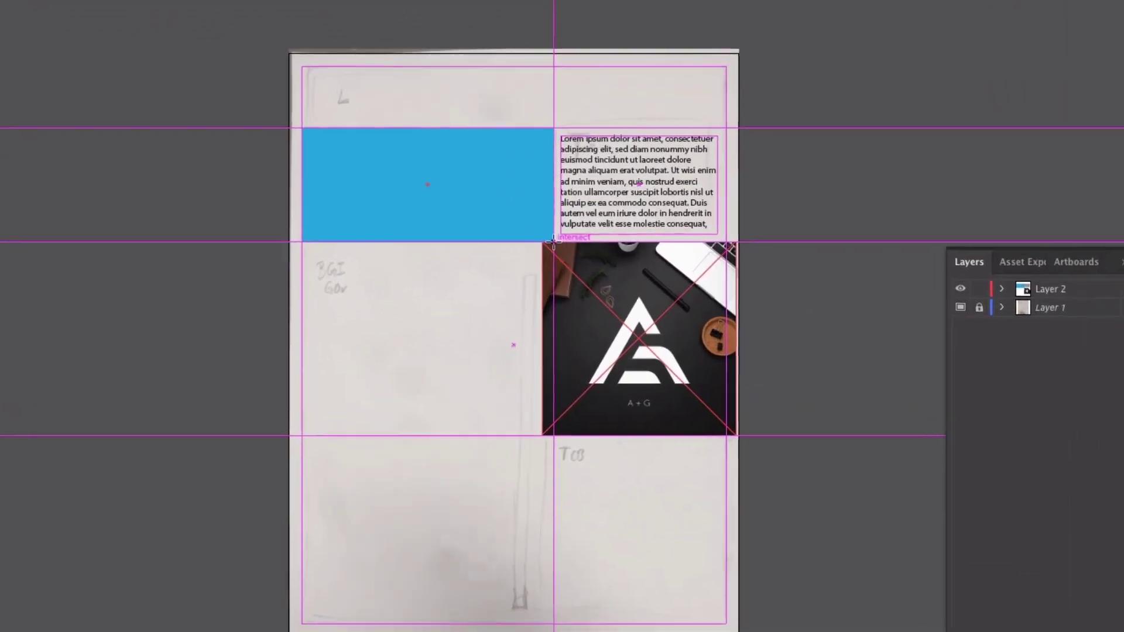
left_click_drag(550, 261, 648, 380)
left_click_drag(801, 470, 868, 525)
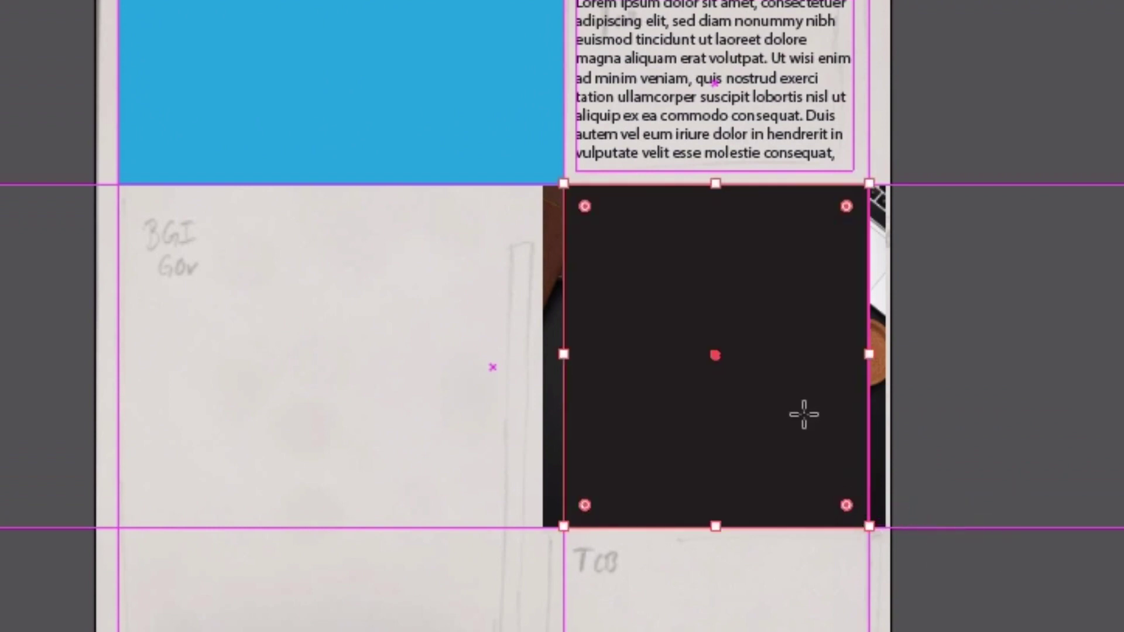
left_click(877, 325)
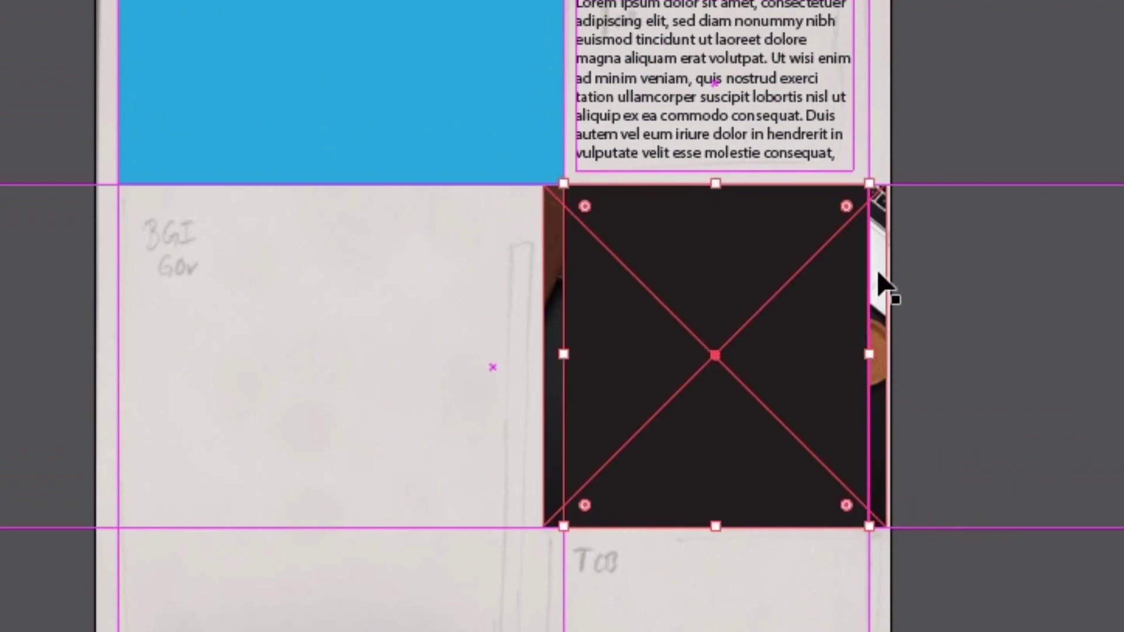
right_click(876, 276)
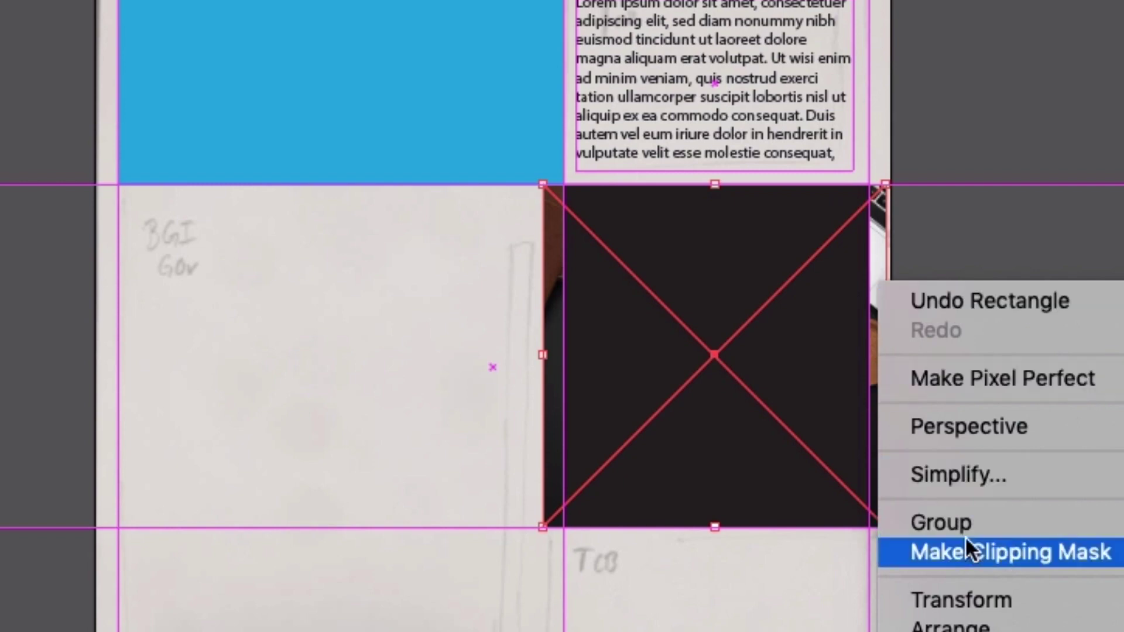
left_click(1025, 545)
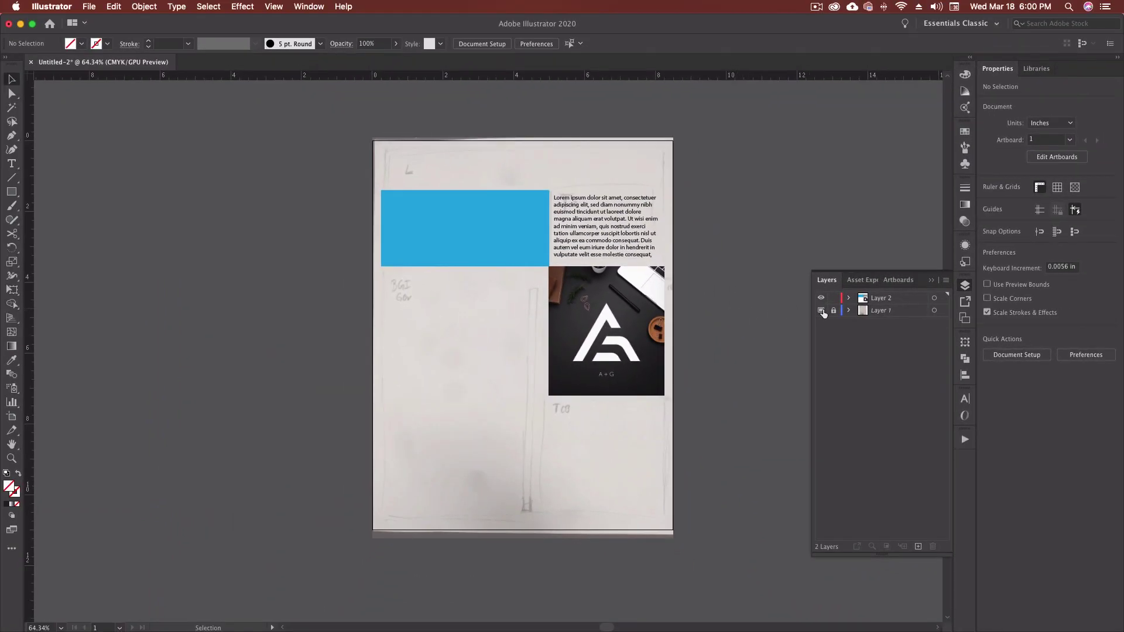
Step: Hide Layer 1 with the scanned sketch in the Layers panel
left_click(820, 310)
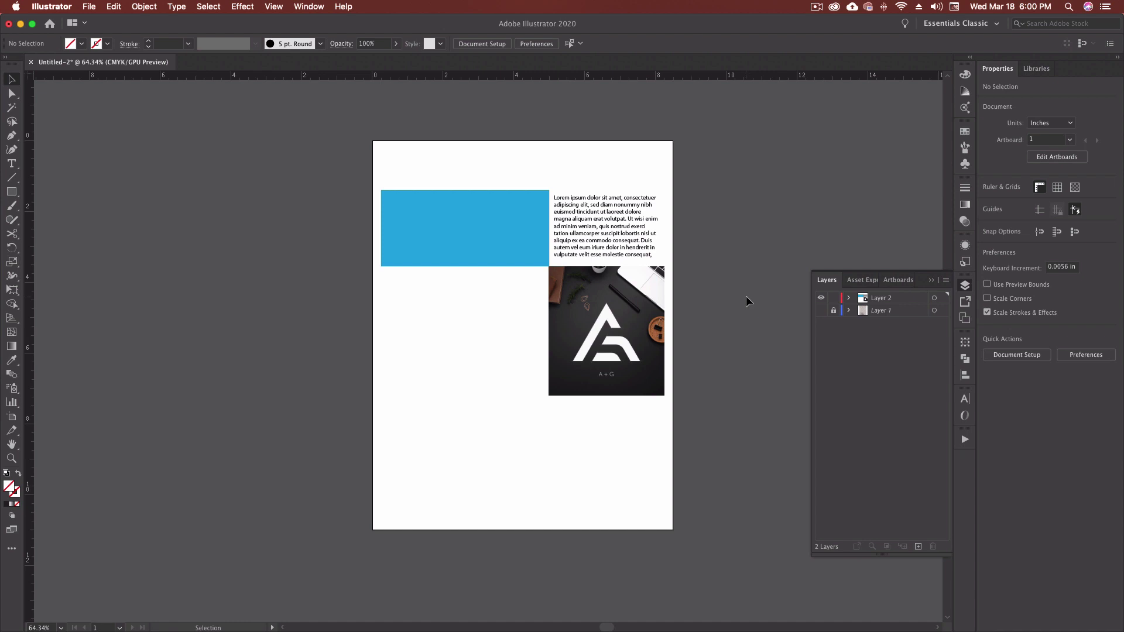